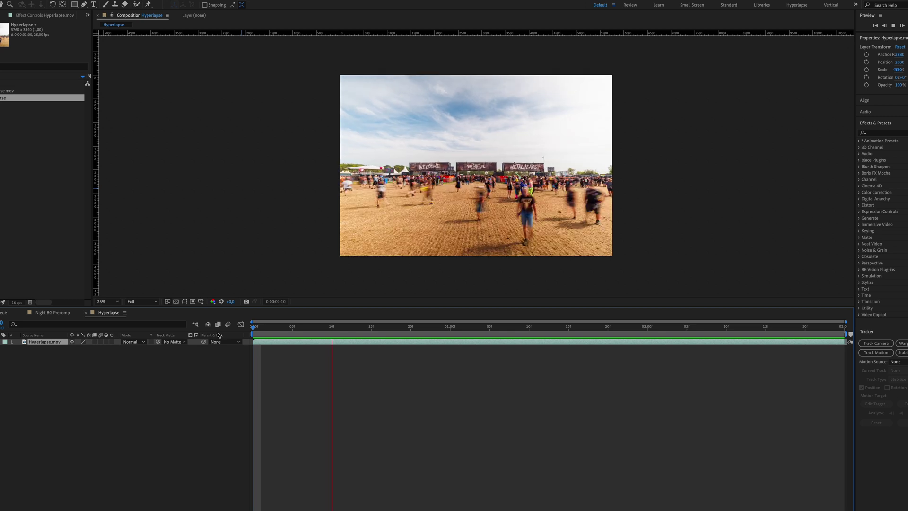
# Step: Save the composition frame at 0:00:02:21 as Photoshop layers in Hyperlapse.psd on the Desktop
pyautogui.click(649, 328)
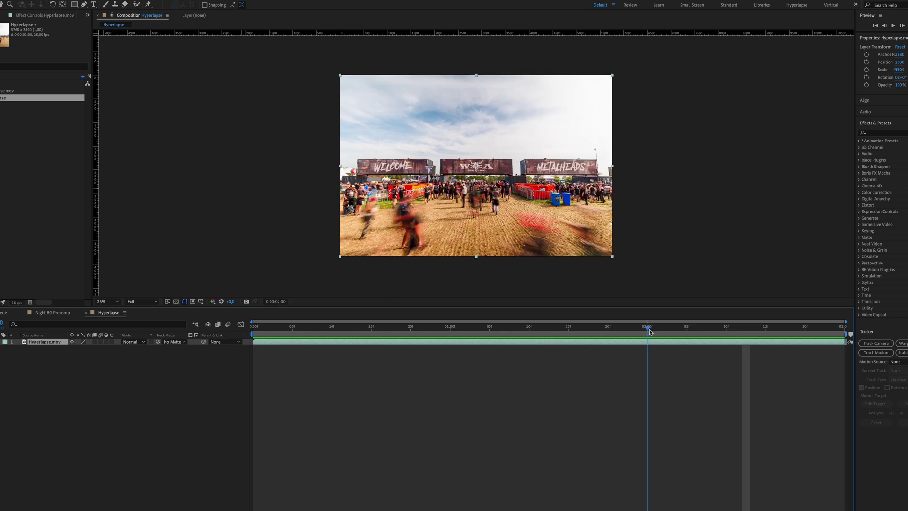
pyautogui.moveTo(650, 331); pyautogui.dragTo(810, 343)
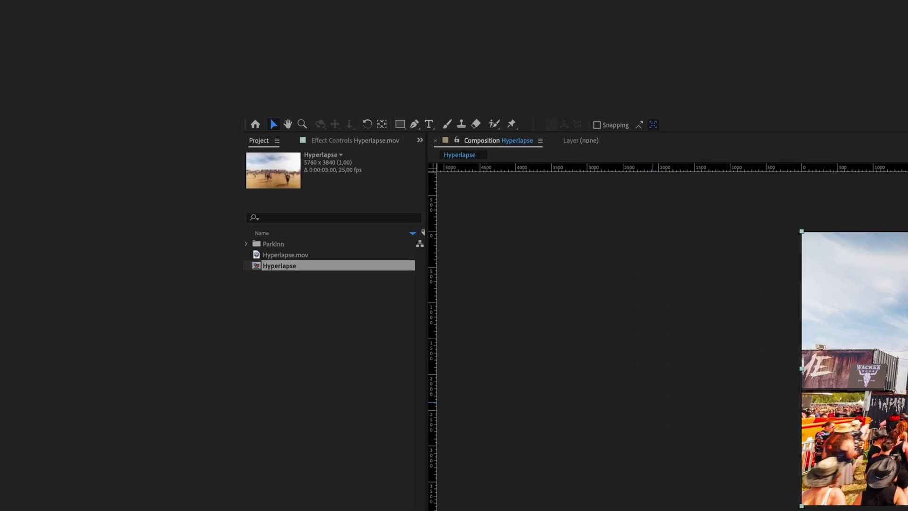
pyautogui.click(75, 0)
pyautogui.moveTo(486, 246)
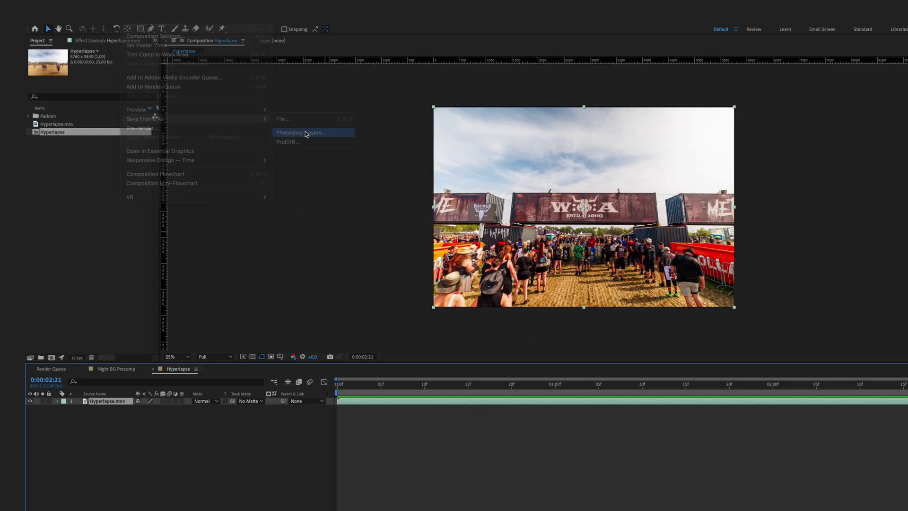
pyautogui.click(627, 267)
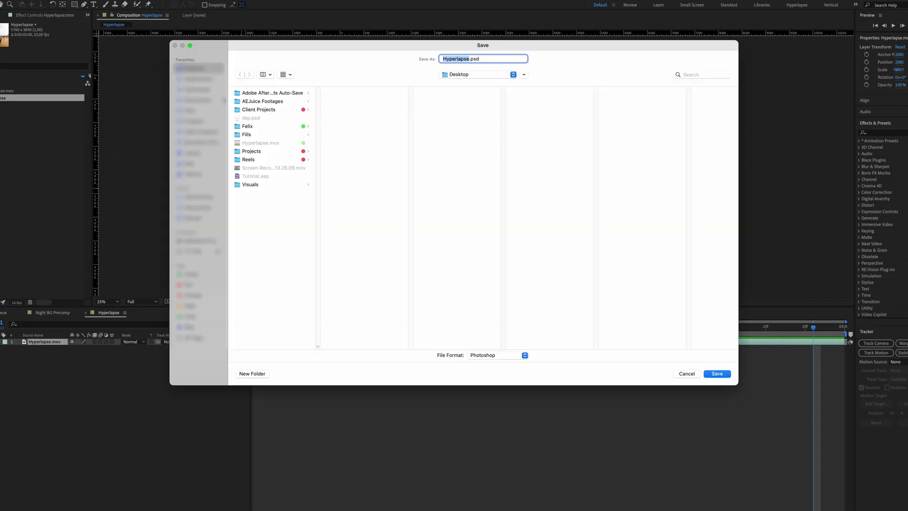
pyautogui.click(722, 375)
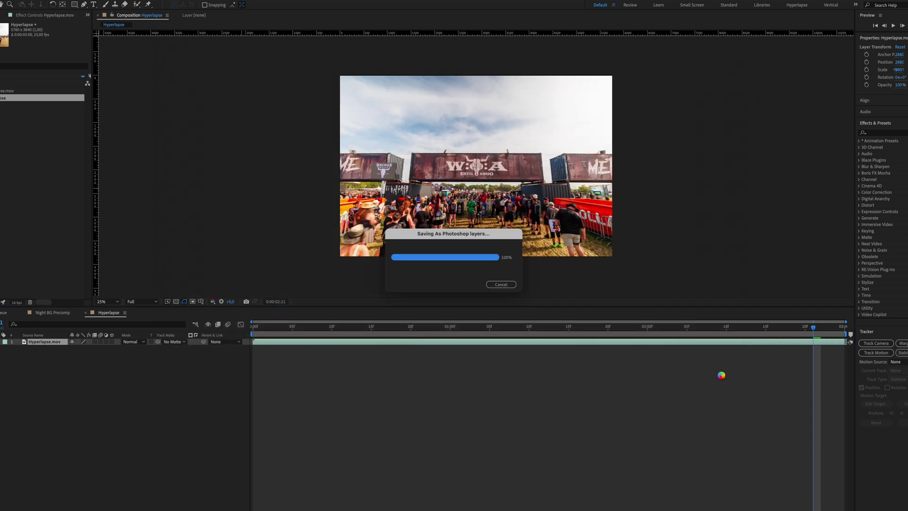
# Step: Switch to Photoshop, open Hyperlapse.psd from the Desktop and clear its existing guides
pyautogui.moveTo(396, 506)
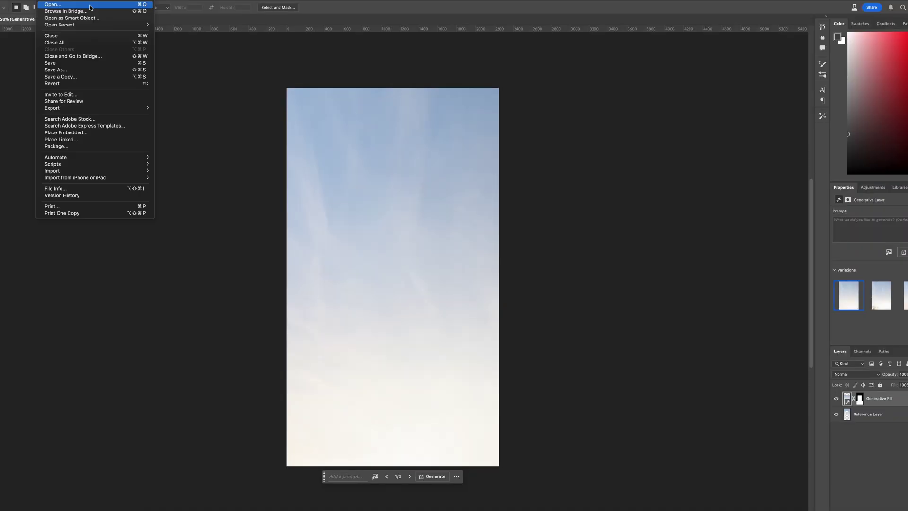
pyautogui.click(52, 11)
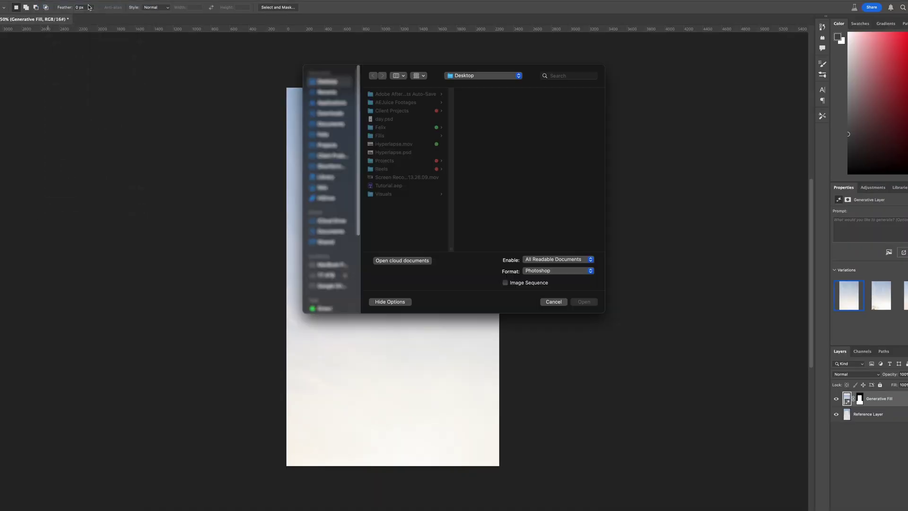
pyautogui.doubleClick(387, 152)
pyautogui.click(176, 1)
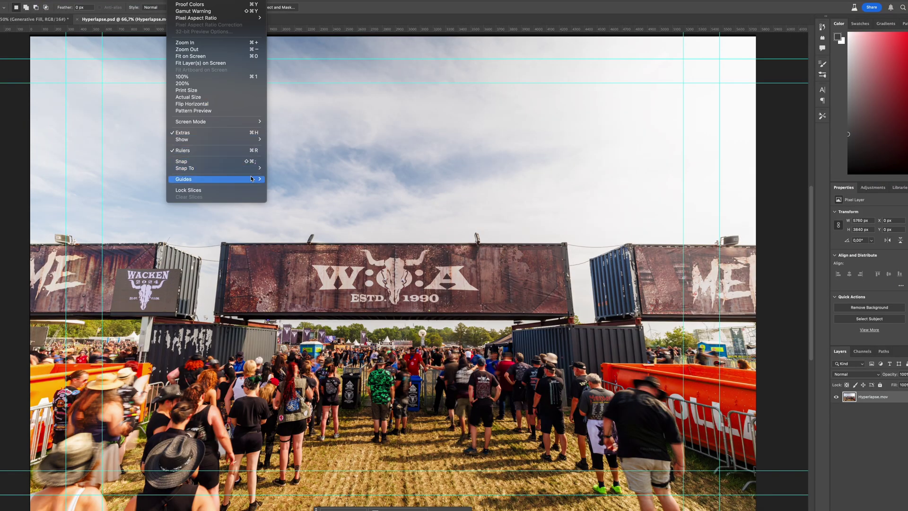
pyautogui.click(285, 191)
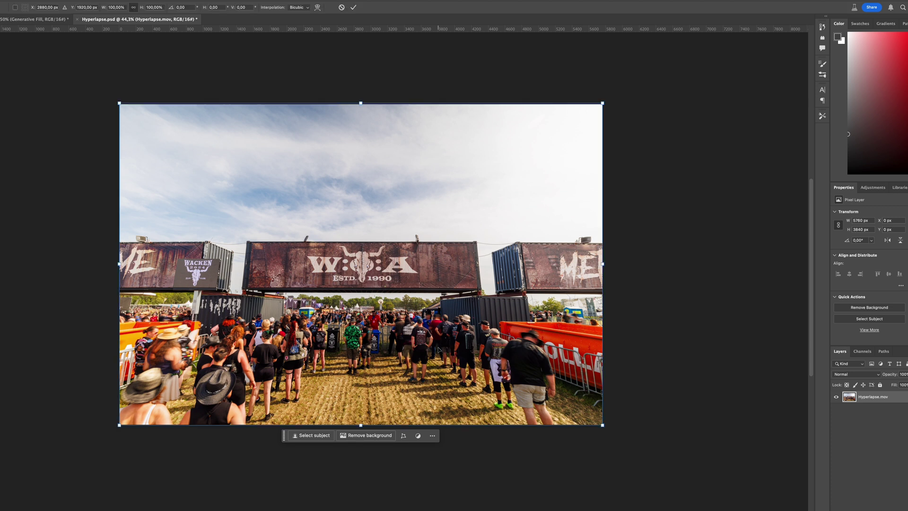
# Step: Narrow the image's lower edge with a perspective transform, placing two vertical guides at the central container's sides to straighten it
pyautogui.hotkey('ctrl', 't')
pyautogui.rightClick(577, 335)
pyautogui.click(598, 383)
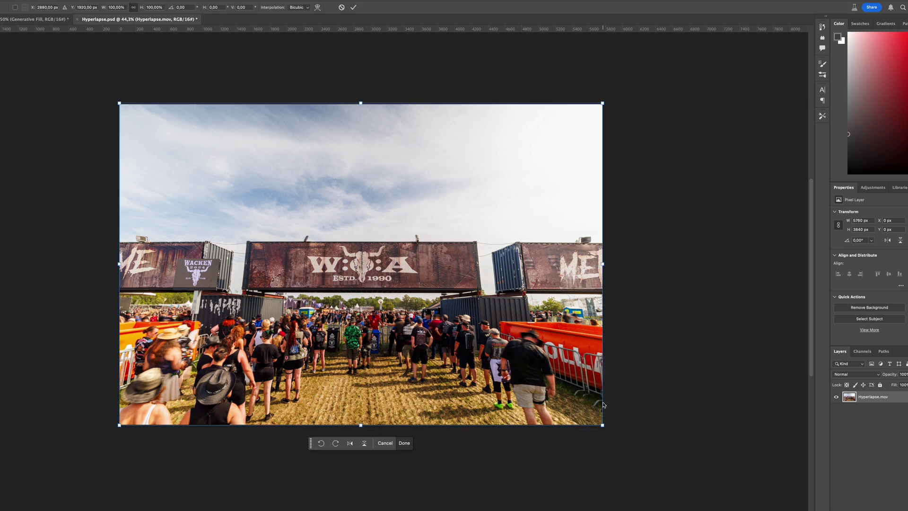
pyautogui.moveTo(603, 425); pyautogui.dragTo(541, 425)
pyautogui.moveTo(5, 86); pyautogui.dragTo(261, 120)
pyautogui.moveTo(4, 95); pyautogui.dragTo(461, 154)
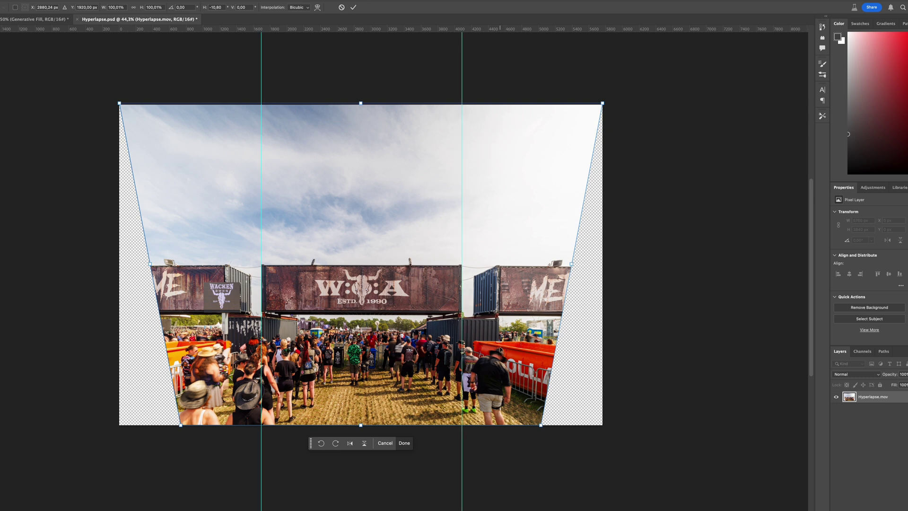
pyautogui.press('Return')
# Step: Move both vertical guides off the canvas, away from the central container's edges
pyautogui.scroll(2, 484, 320)
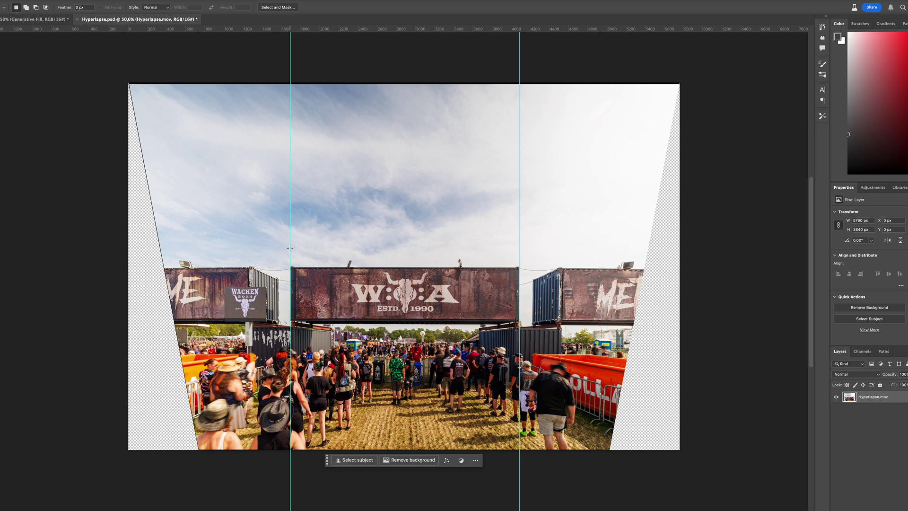
pyautogui.press('v')
pyautogui.moveTo(290, 248); pyautogui.dragTo(46, 247)
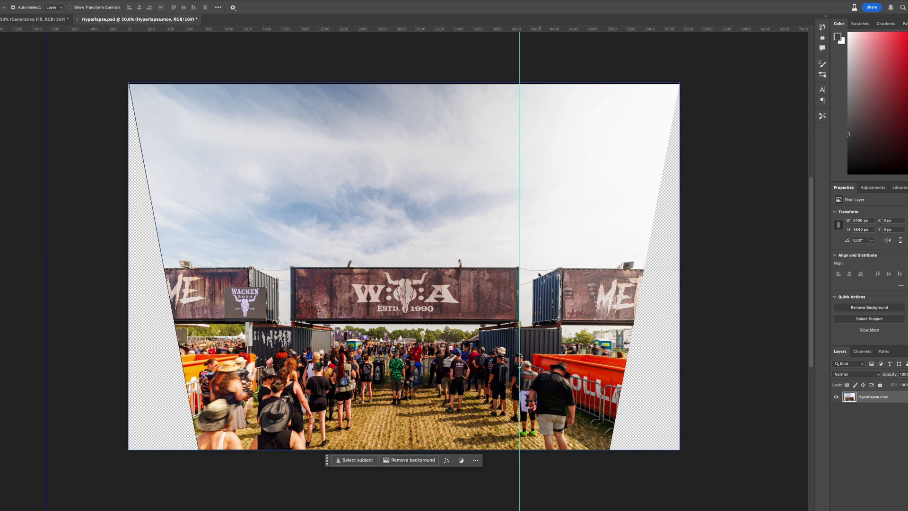
pyautogui.moveTo(519, 262); pyautogui.dragTo(823, 260)
# Step: Select the central container's front, about 2391 by 559 px, delete everything outside it and name the layer "front"
pyautogui.scroll(5, 539, 305)
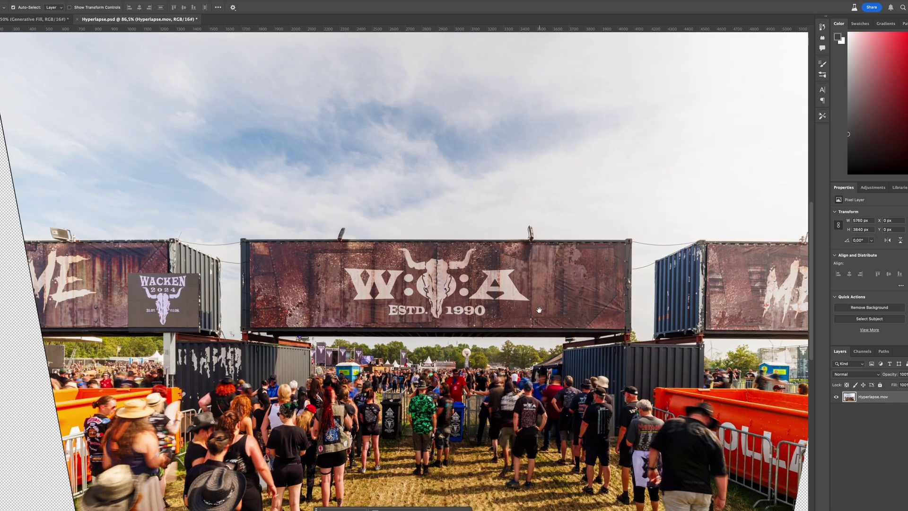
pyautogui.moveTo(539, 304); pyautogui.dragTo(543, 257)
pyautogui.press('m')
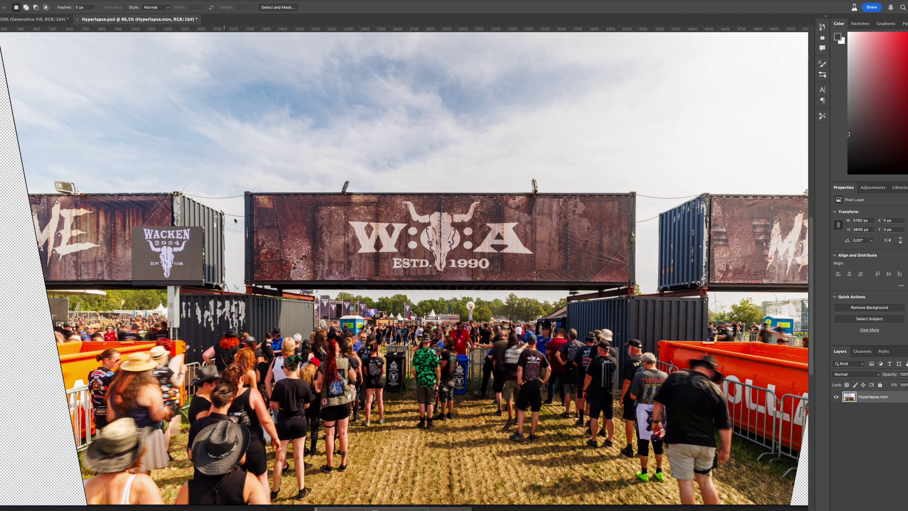
pyautogui.moveTo(636, 192); pyautogui.dragTo(245, 284)
pyautogui.click(139, 1)
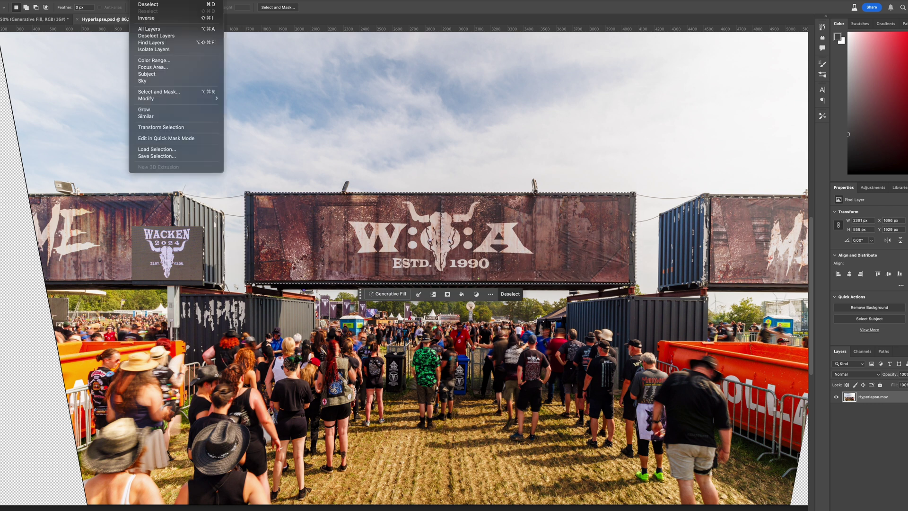
pyautogui.click(145, 18)
pyautogui.press('Delete')
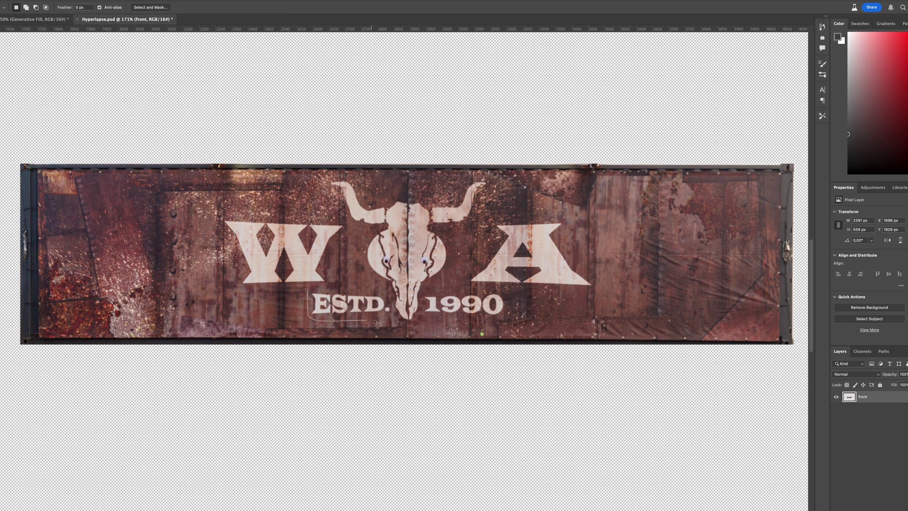
# Step: Remove the lettering and skull logo from the container front using Generative Fill
pyautogui.click(78, 116)
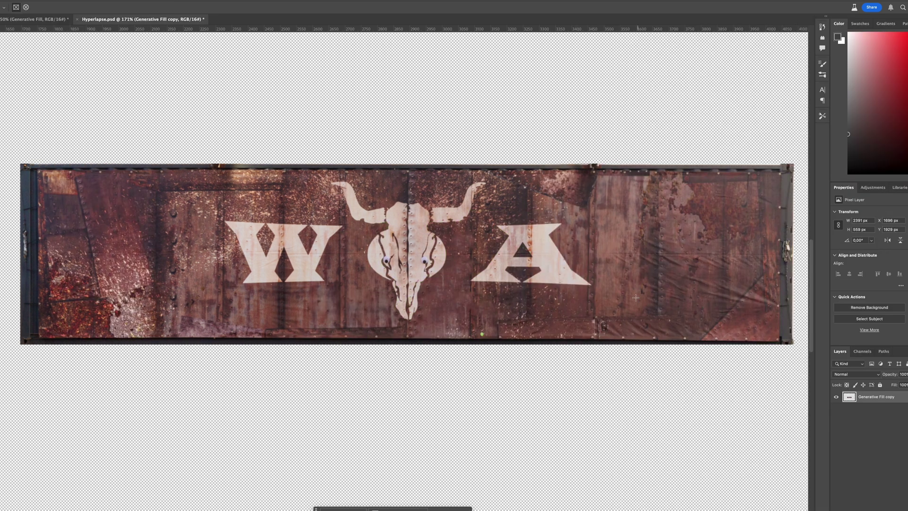
pyautogui.moveTo(340, 239); pyautogui.dragTo(345, 239)
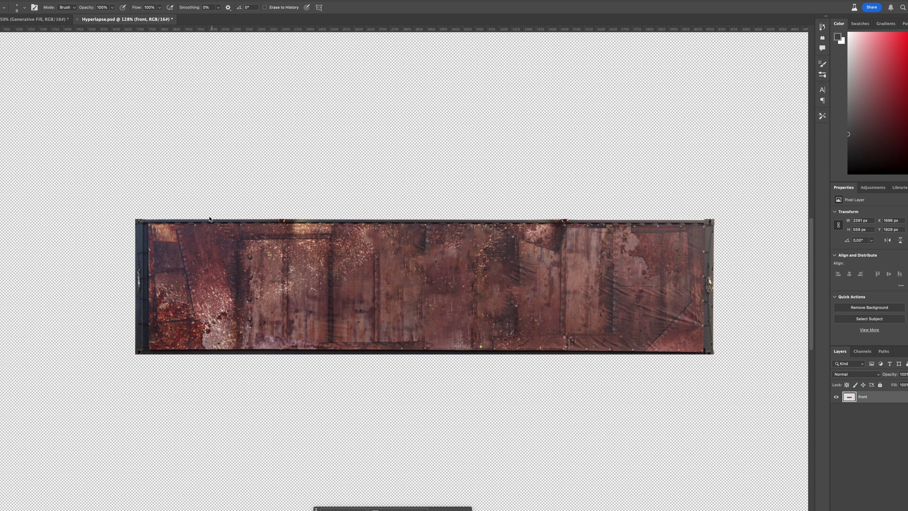
# Step: Trim the uneven strip along the container front's upper edge with a rectangular selection about 2447 px wide and clear the selection
pyautogui.scroll(5, 206, 208)
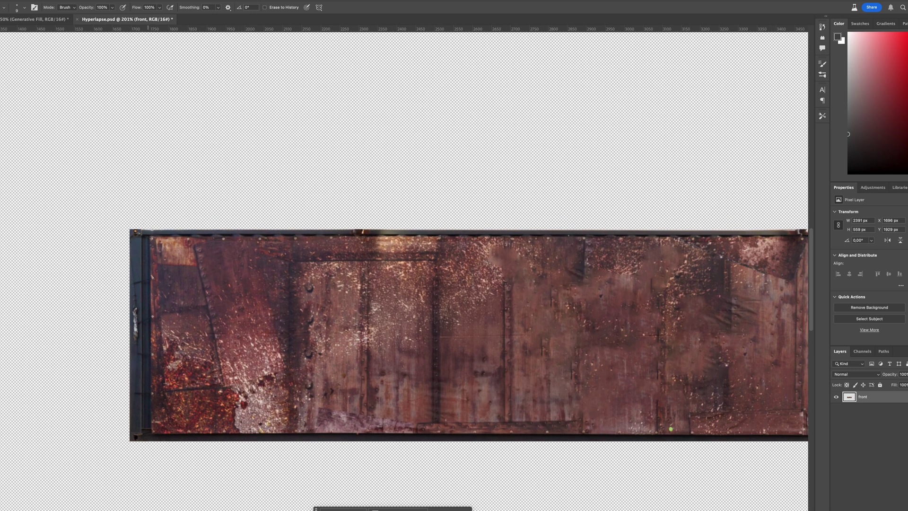
pyautogui.moveTo(395, 235); pyautogui.dragTo(273, 227)
pyautogui.scroll(-2, 295, 227)
pyautogui.scroll(-1, 274, 219)
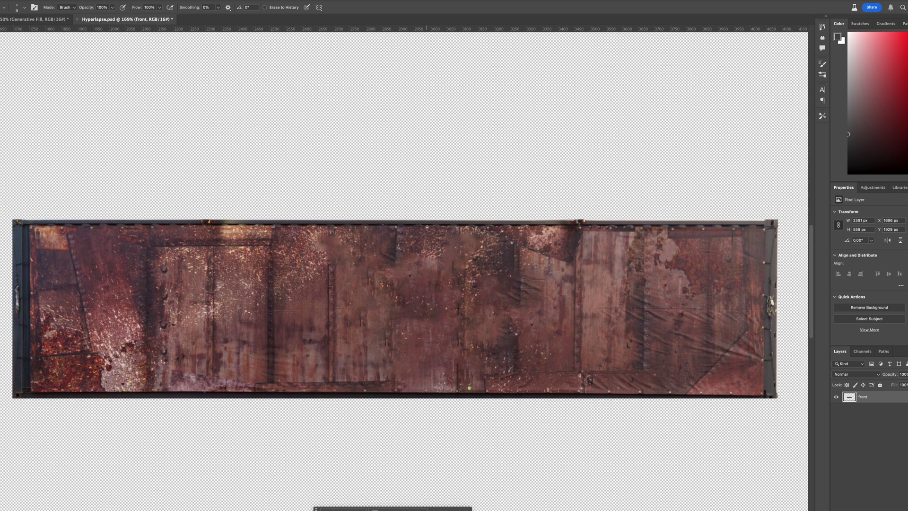
pyautogui.press('m')
pyautogui.moveTo(784, 220); pyautogui.dragTo(2, 199)
pyautogui.press('Delete')
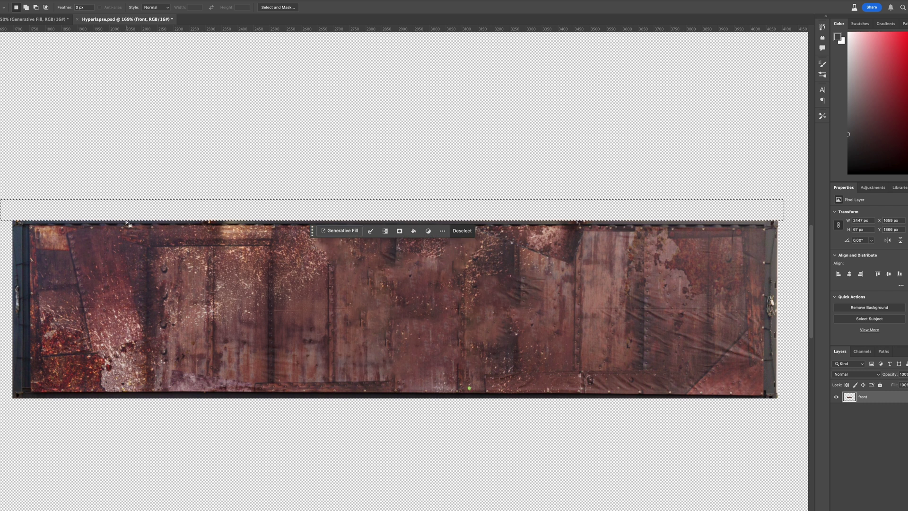
pyautogui.press('super+d')
# Step: Trim the uneven right edge of the container front with a rectangular selection and clear the selection
pyautogui.moveTo(680, 230); pyautogui.dragTo(456, 215)
pyautogui.scroll(2, 456, 215)
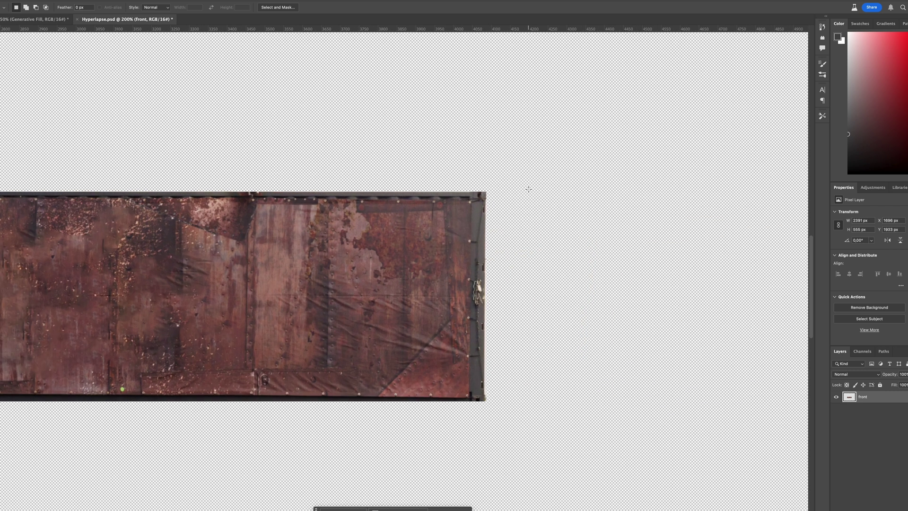
pyautogui.moveTo(528, 183); pyautogui.dragTo(483, 400)
pyautogui.scroll(-5, 404, 289)
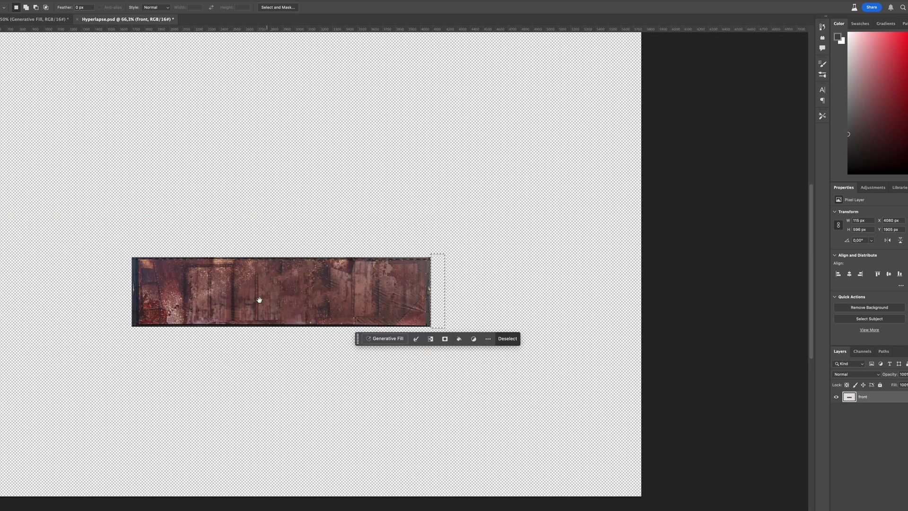
pyautogui.moveTo(259, 300); pyautogui.dragTo(348, 259)
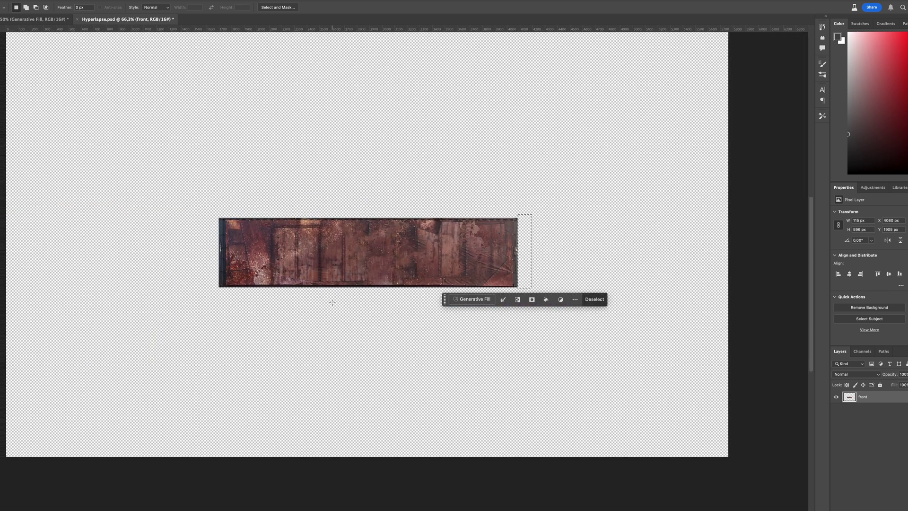
pyautogui.click(332, 302)
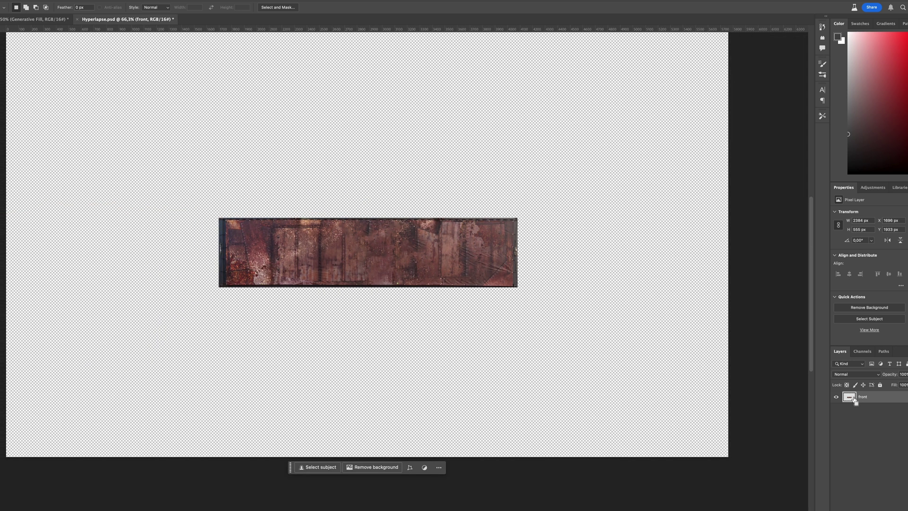
# Step: Duplicate the front layer, name the copy "side" and hide the front layer
pyautogui.hotkey('ctrl', 'j')
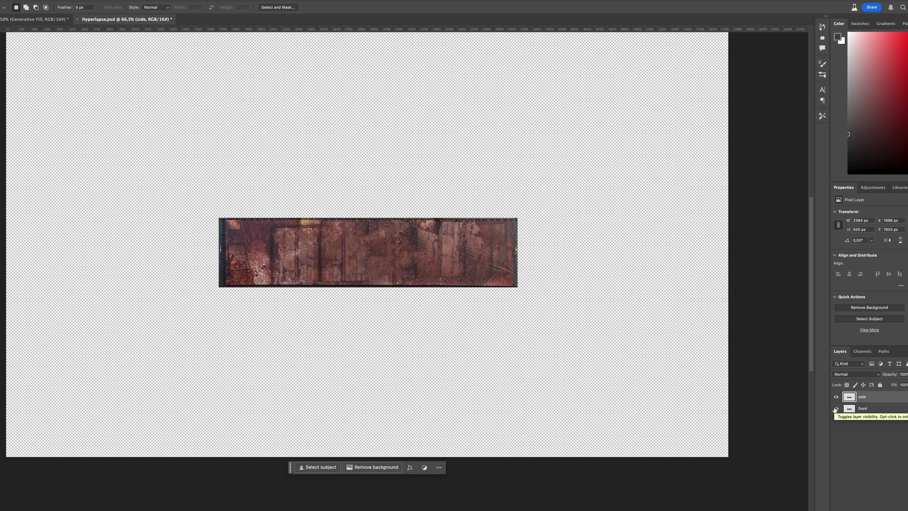
pyautogui.click(837, 410)
# Step: Select a 556 by 556 px square at the left end of the side layer and delete everything outside it
pyautogui.scroll(5, 220, 199)
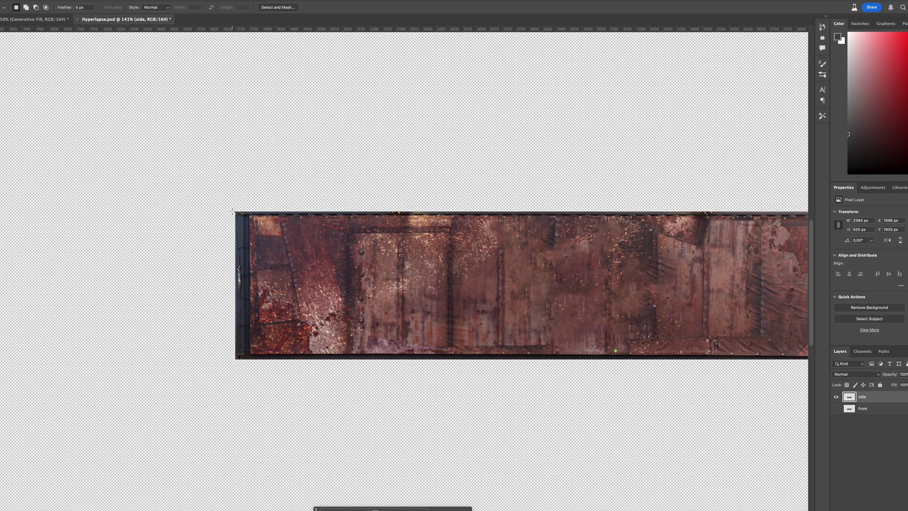
pyautogui.moveTo(237, 213); pyautogui.dragTo(409, 359)
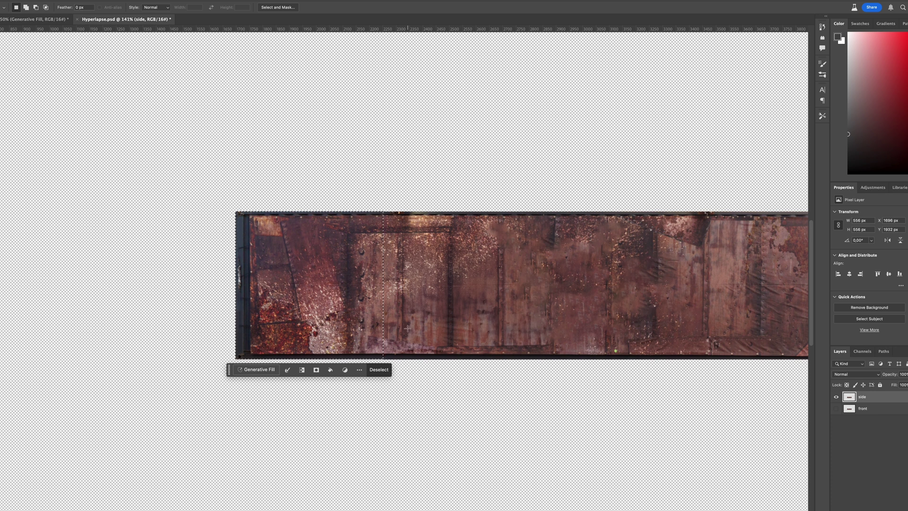
pyautogui.click(148, 1)
pyautogui.click(147, 19)
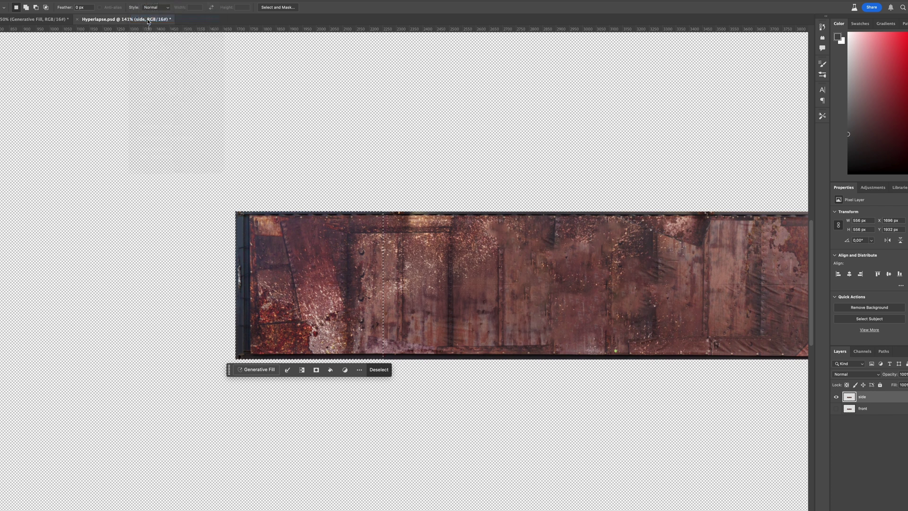
pyautogui.press('BackSpace')
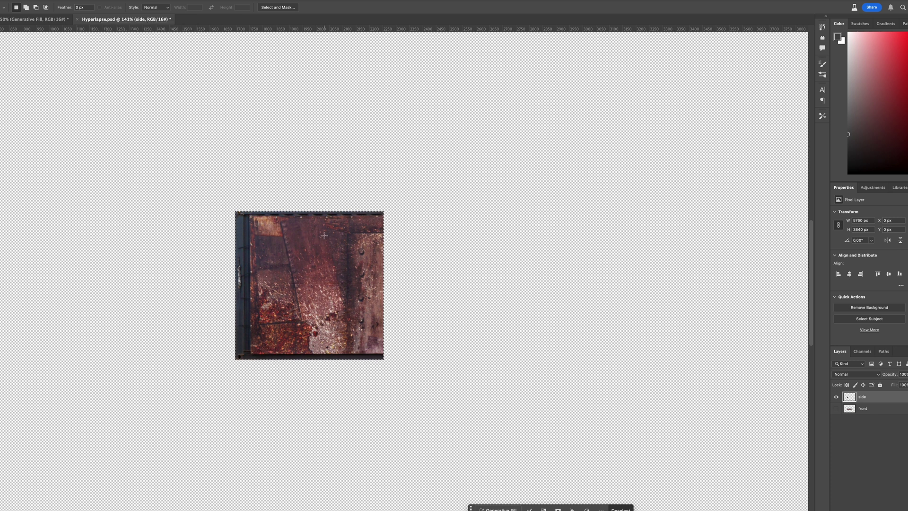
pyautogui.press('super+d')
# Step: Duplicate the square side texture onto a new layer and rotate the copy 180 degrees
pyautogui.scroll(-2, 289, 249)
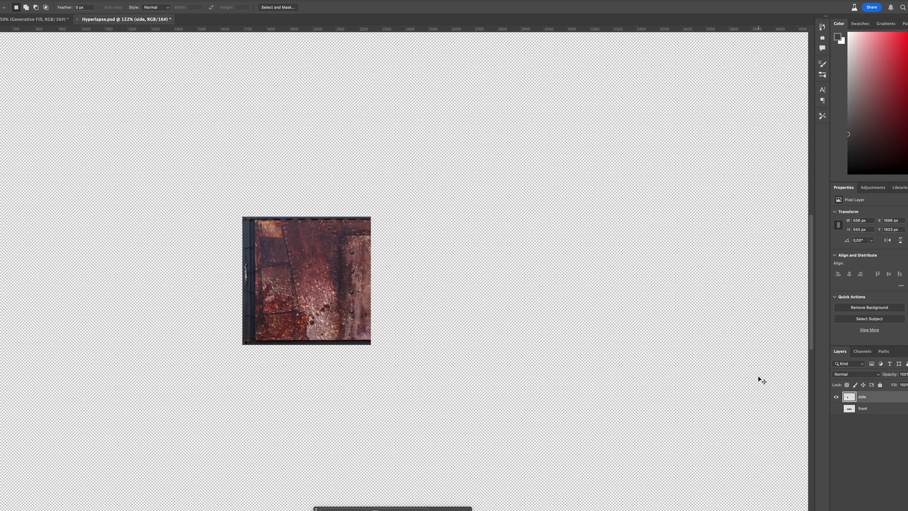
pyautogui.hotkey('ctrl', 'a')
pyautogui.hotkey('ctrl', 'j')
pyautogui.hotkey('ctrl', 't')
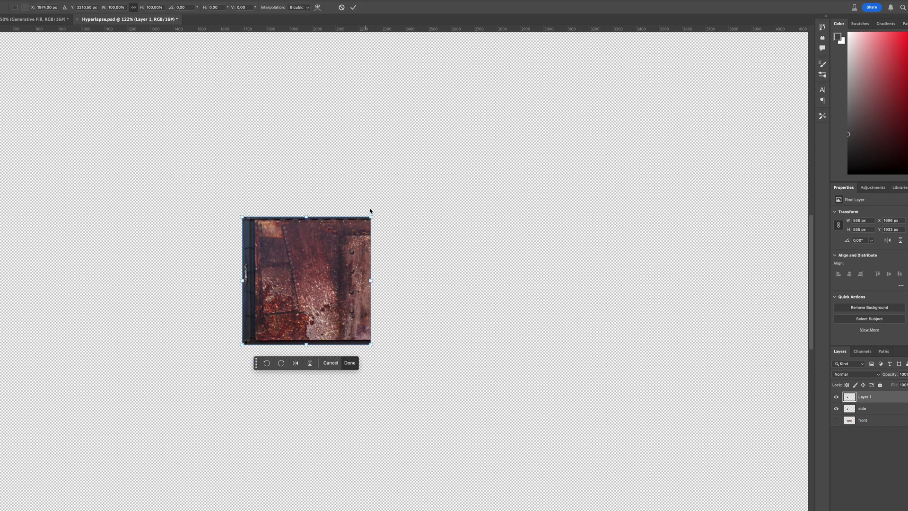
pyautogui.moveTo(371, 211); pyautogui.dragTo(247, 345)
pyautogui.press('Return')
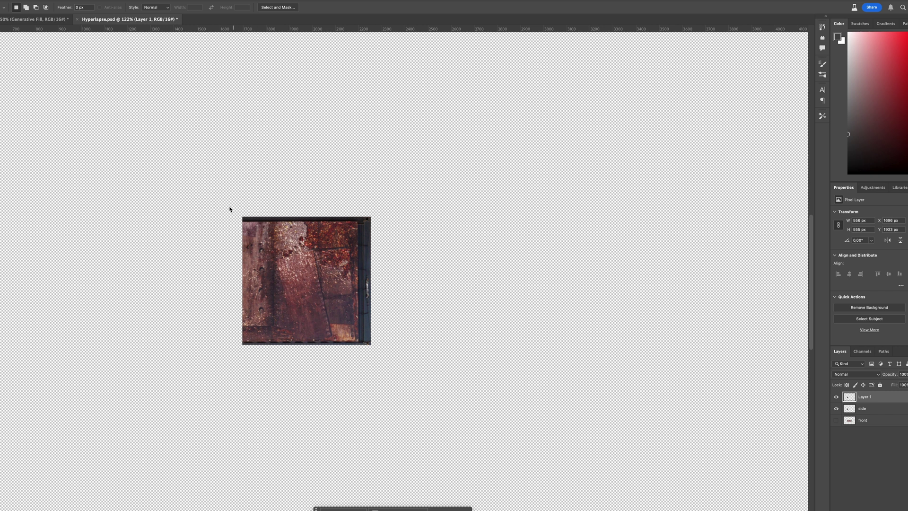
# Step: Delete all of the rotated copy except its dark right frame strip, and select it together with the side layer
pyautogui.moveTo(230, 207); pyautogui.dragTo(358, 361)
pyautogui.press('BackSpace')
pyautogui.press('super+d')
pyautogui.keyDown('shift'); pyautogui.click(879, 411); pyautogui.keyUp('shift')
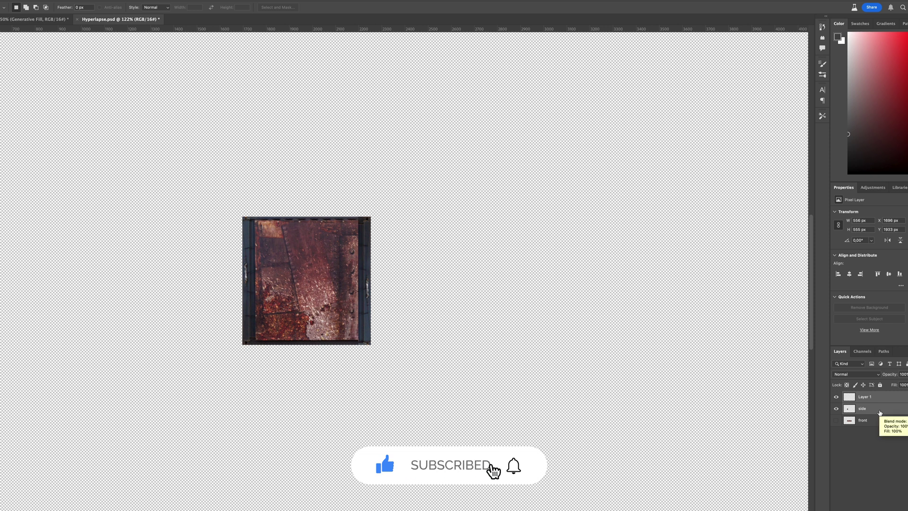
# Step: Merge the dark frame strip with the side layer and name the merged layer "side"
pyautogui.hotkey('ctrl', 'e')
pyautogui.doubleClick(863, 396)
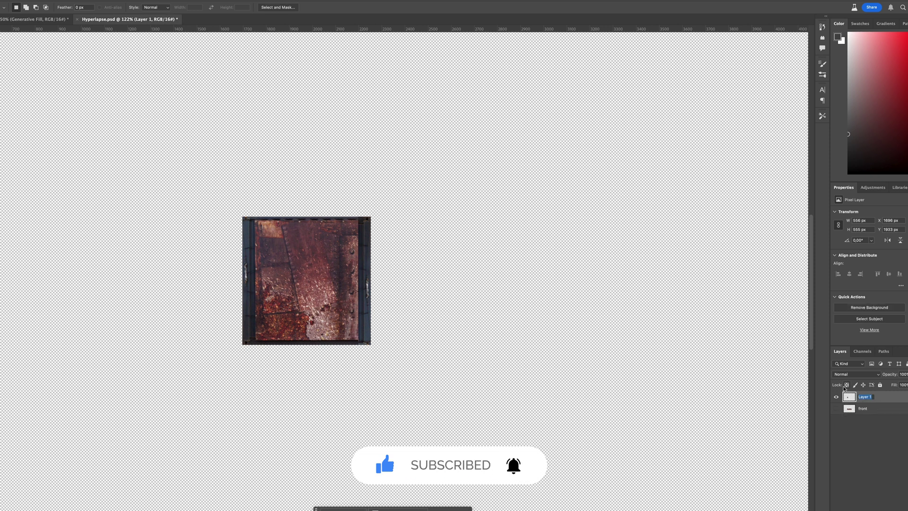
pyautogui.write('side')
pyautogui.press('Return')
# Step: Show the front layer and move the square side texture straight up until it sits clear above the front texture
pyautogui.hotkey('ctrl', '0')
pyautogui.click(837, 409)
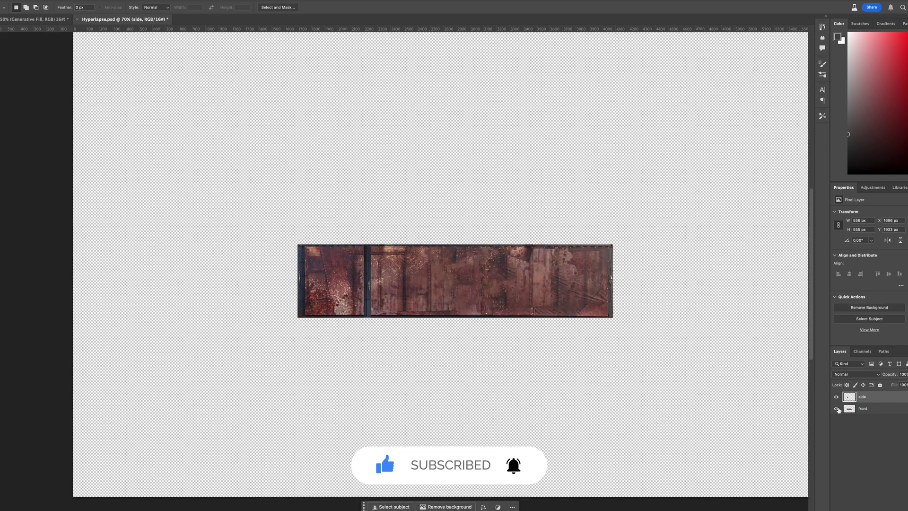
pyautogui.press('v')
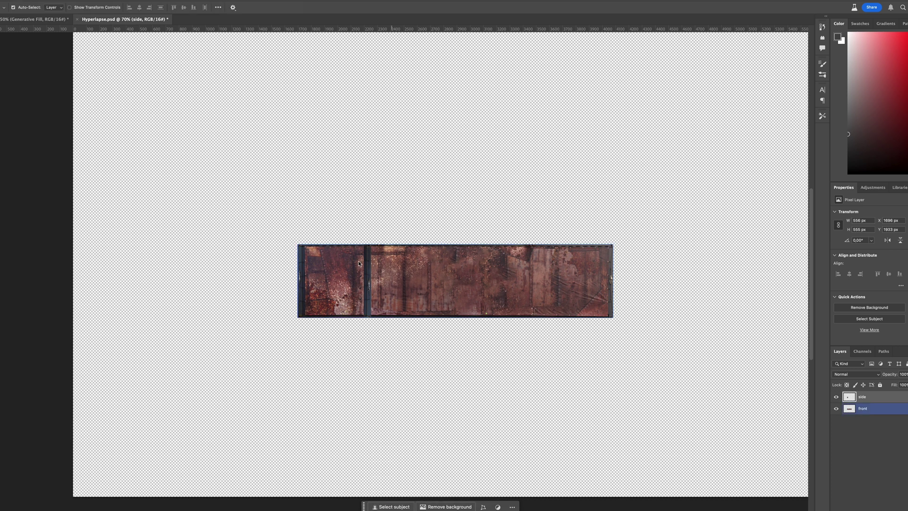
pyautogui.moveTo(329, 261); pyautogui.dragTo(328, 177)
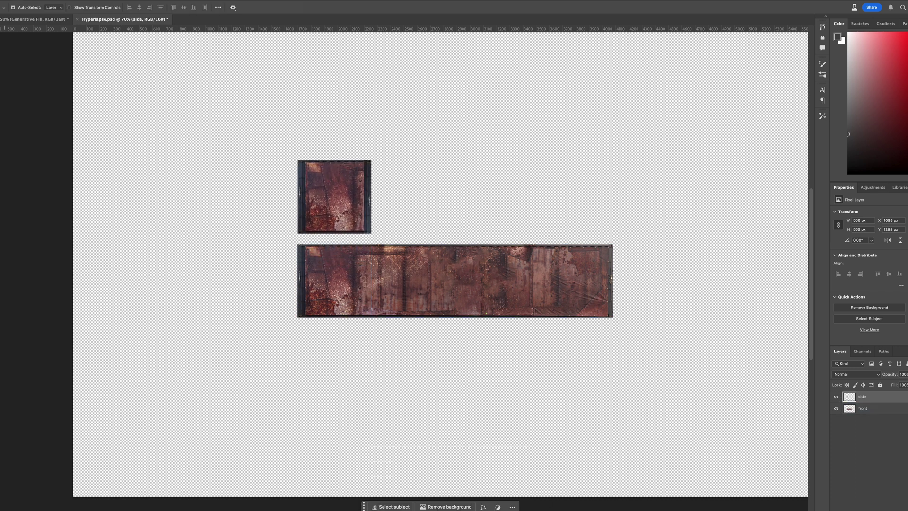
# Step: Switch to After Effects and import Hyperlapse.psd as Composition - Retain Layer Sizes with editable layer styles
pyautogui.click(44, 0)
pyautogui.click(64, 64)
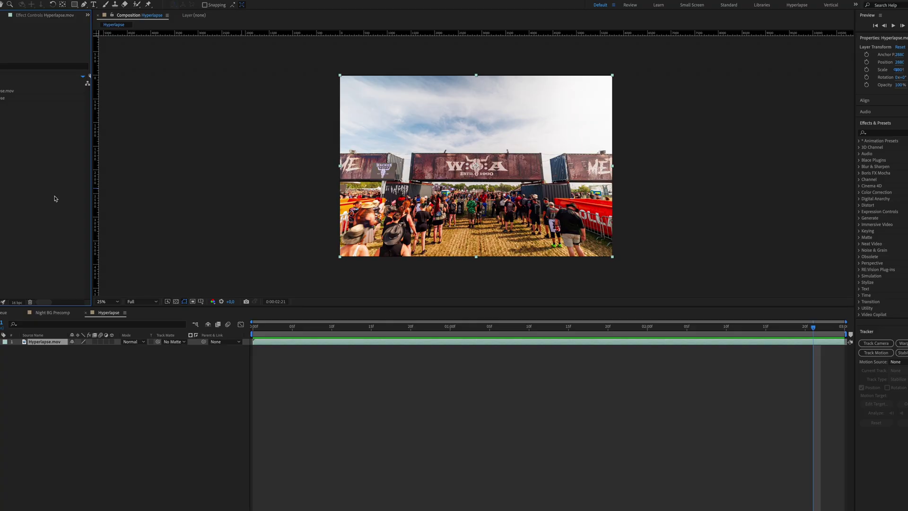
pyautogui.doubleClick(54, 199)
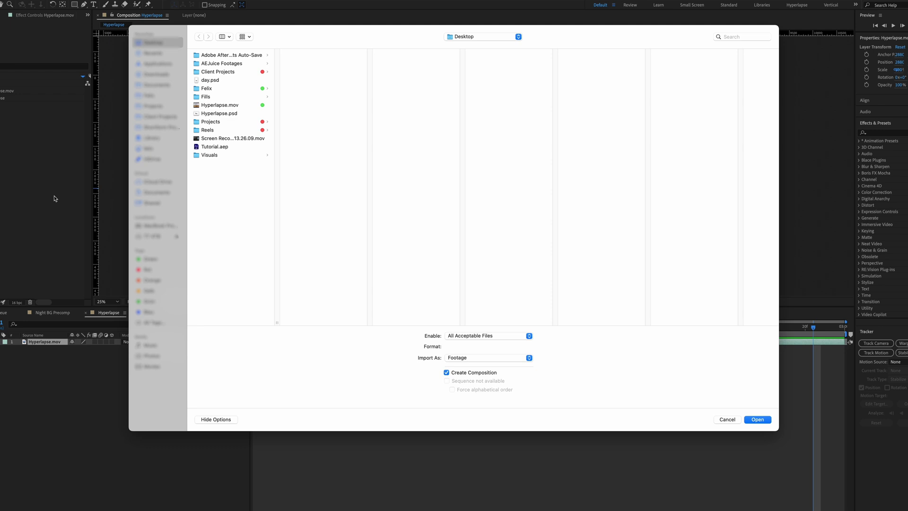
pyautogui.click(213, 113)
pyautogui.click(761, 420)
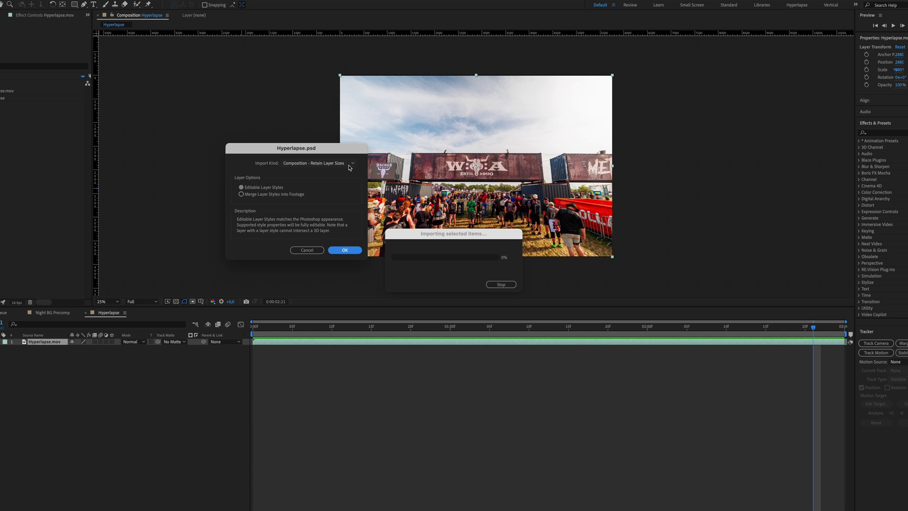
pyautogui.click(331, 163)
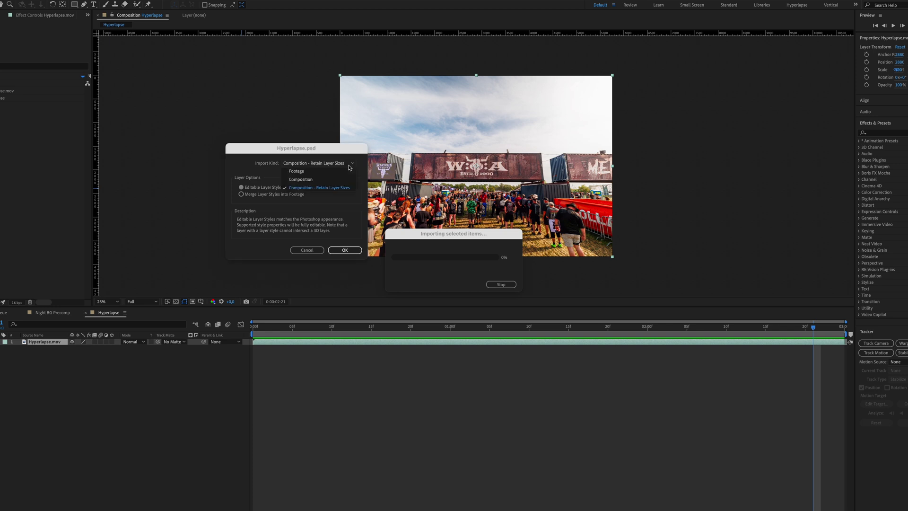
pyautogui.click(330, 190)
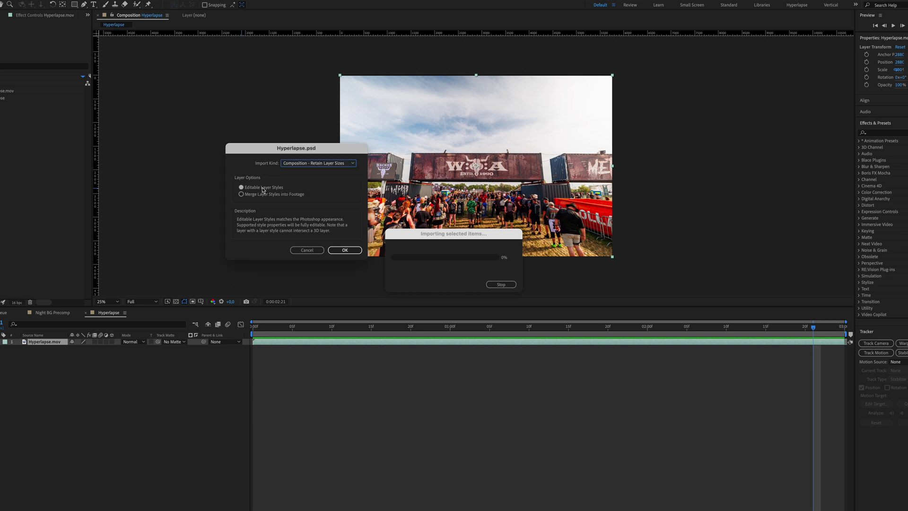
pyautogui.press('Return')
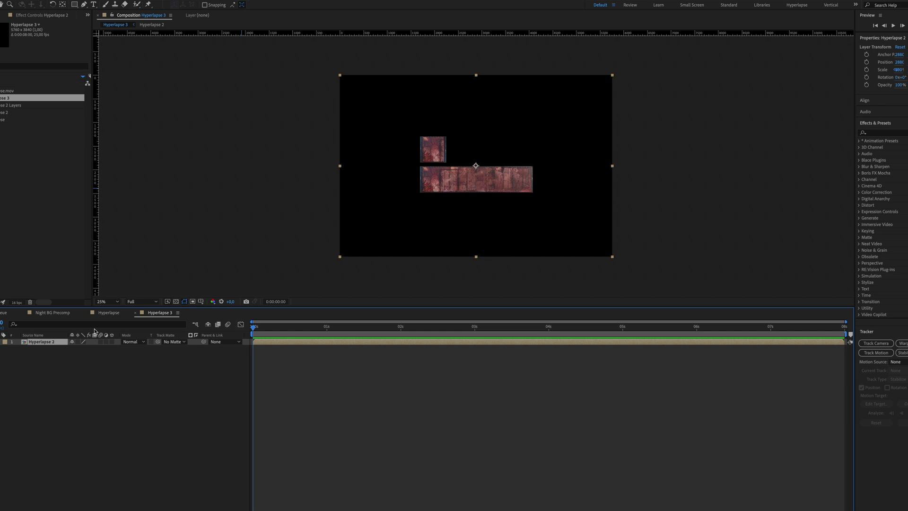
# Step: Open the nested Hyperlapse 2 composition and examine its side and front texture layers
pyautogui.doubleClick(47, 342)
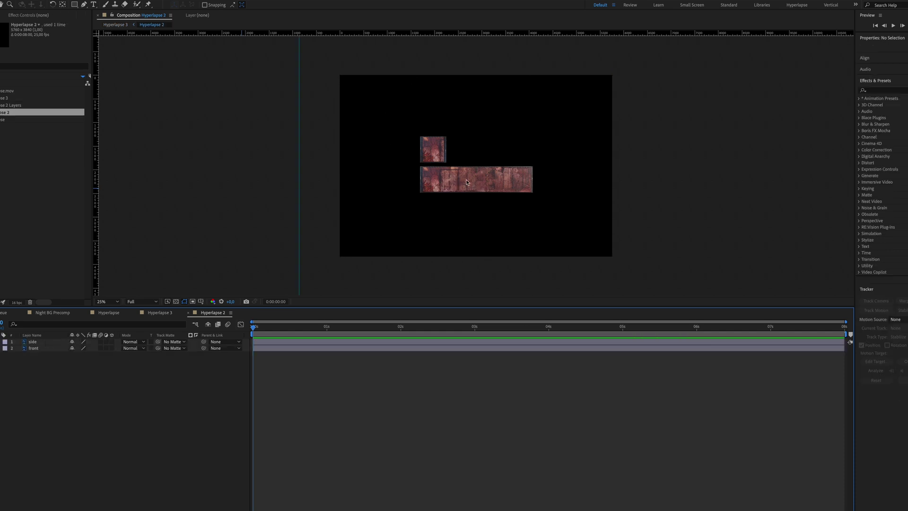
pyautogui.press('.')
pyautogui.moveTo(466, 306); pyautogui.dragTo(465, 405)
pyautogui.click(34, 446)
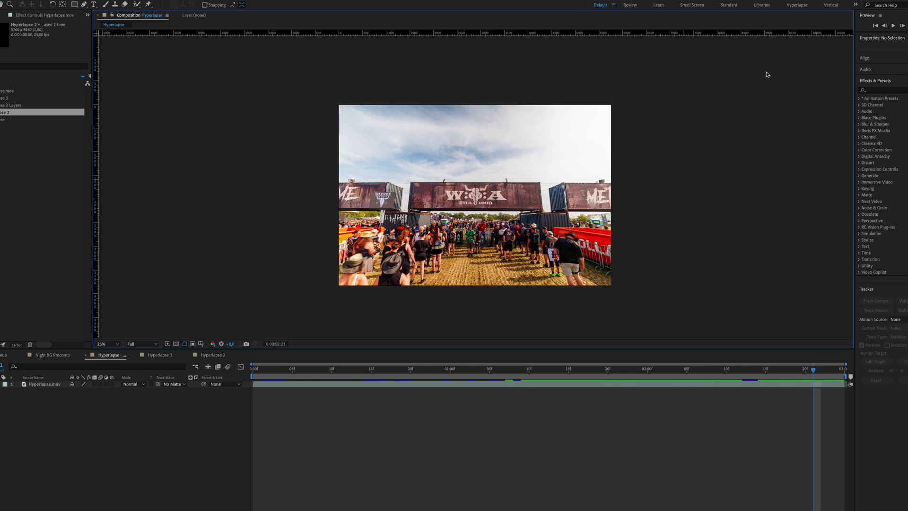
# Step: Apply CC Power Pin to Hyperlapse.mov and pull its lower corner pins inward to about 360, 3840 and 5408, 3840
pyautogui.click(877, 92)
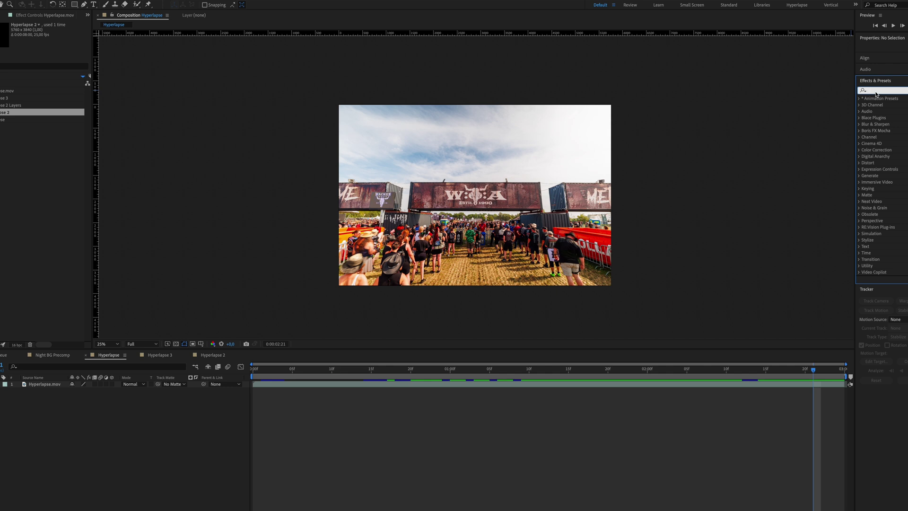
pyautogui.write('power')
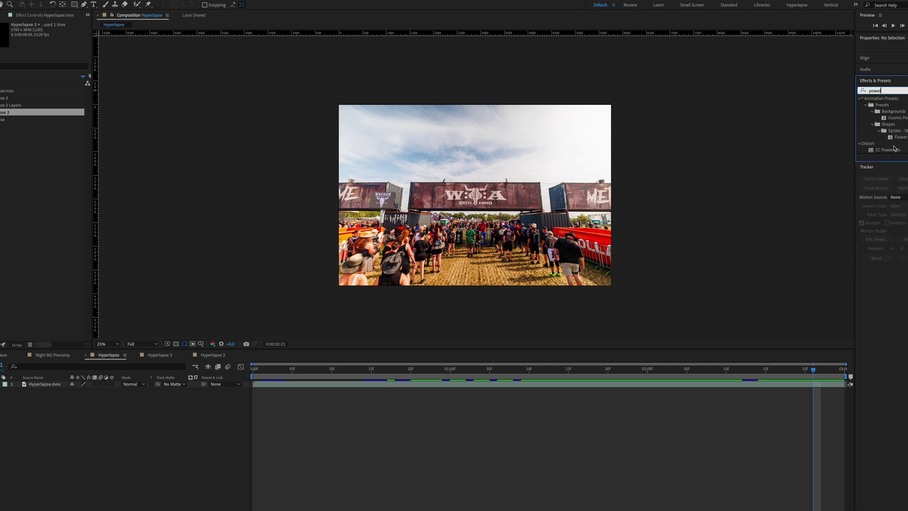
pyautogui.moveTo(894, 150); pyautogui.dragTo(533, 170)
pyautogui.moveTo(339, 286); pyautogui.dragTo(355, 287)
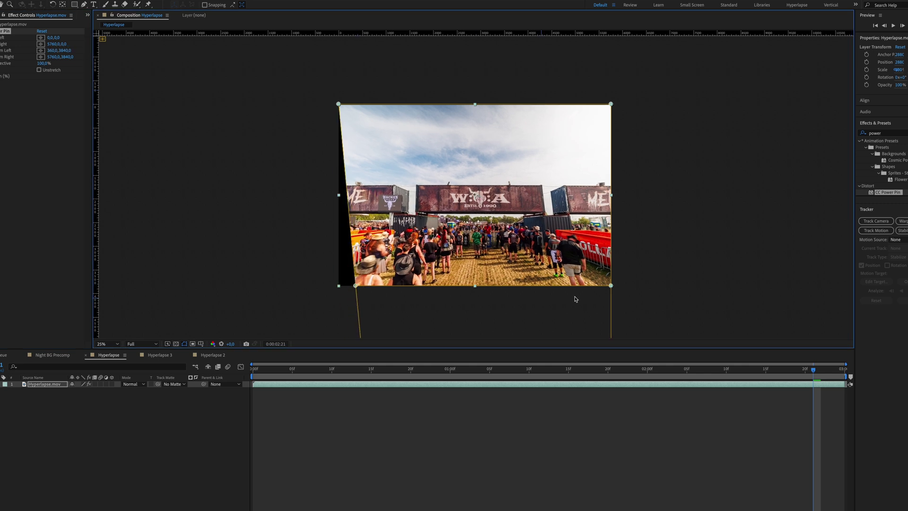
pyautogui.moveTo(612, 286); pyautogui.dragTo(595, 286)
# Step: Add vertical guides beside the central container and straighten its sides by moving the lower pins to about 649, 3856 and 5138, 3856
pyautogui.moveTo(96, 284); pyautogui.dragTo(414, 284)
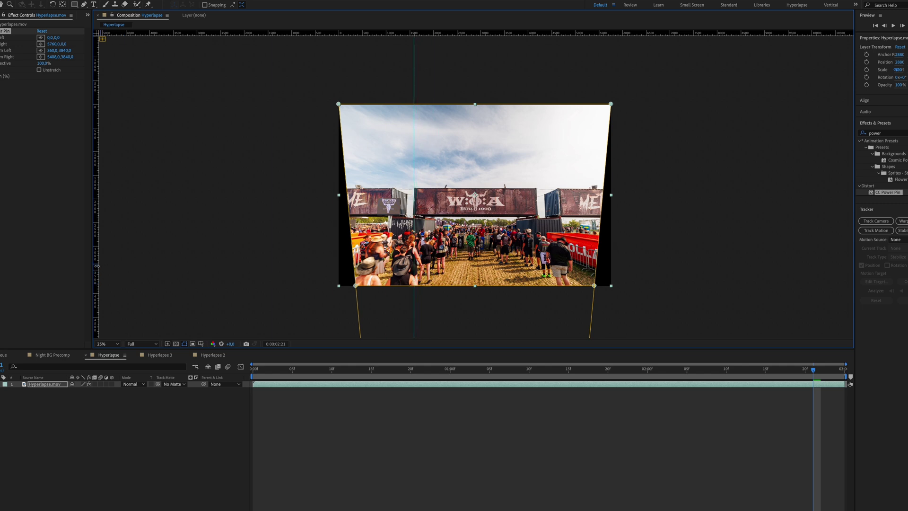
pyautogui.moveTo(101, 265); pyautogui.dragTo(536, 259)
pyautogui.moveTo(594, 285); pyautogui.dragTo(585, 286)
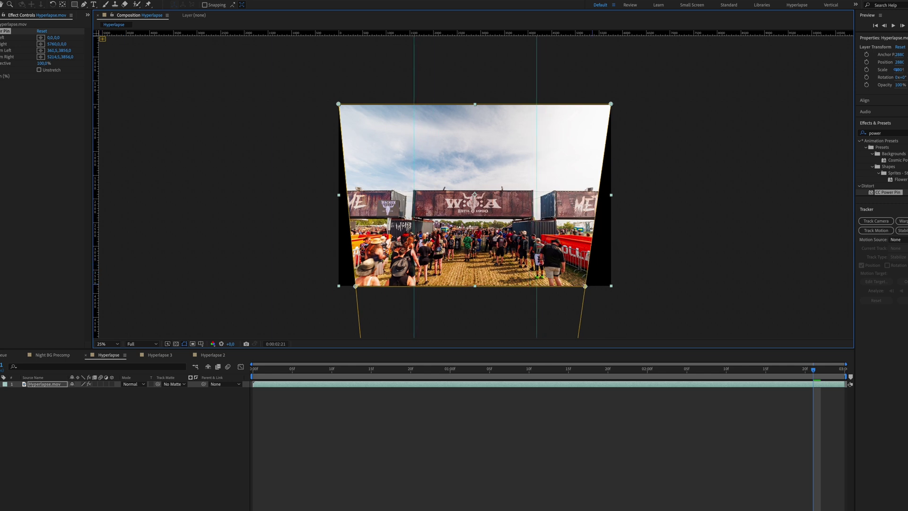
pyautogui.moveTo(357, 289); pyautogui.dragTo(371, 290)
pyautogui.scroll(2, 405, 263)
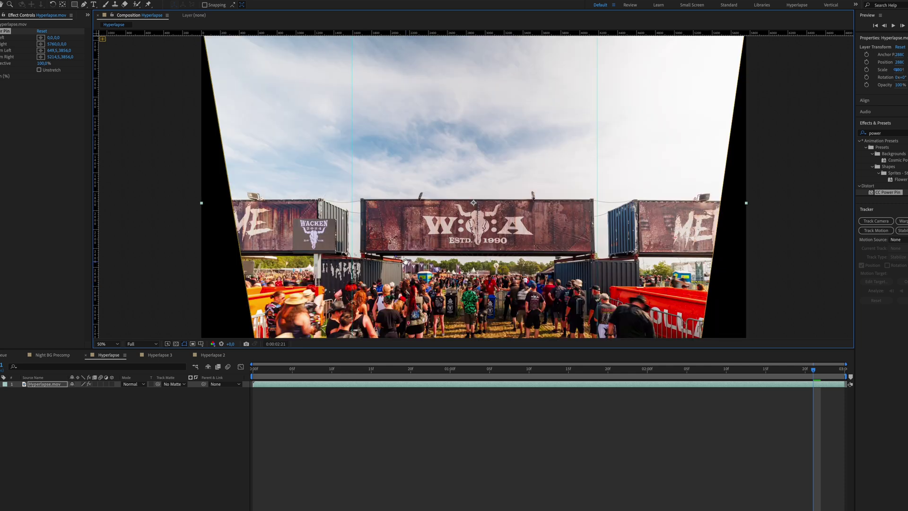
pyautogui.moveTo(405, 263); pyautogui.dragTo(408, 179)
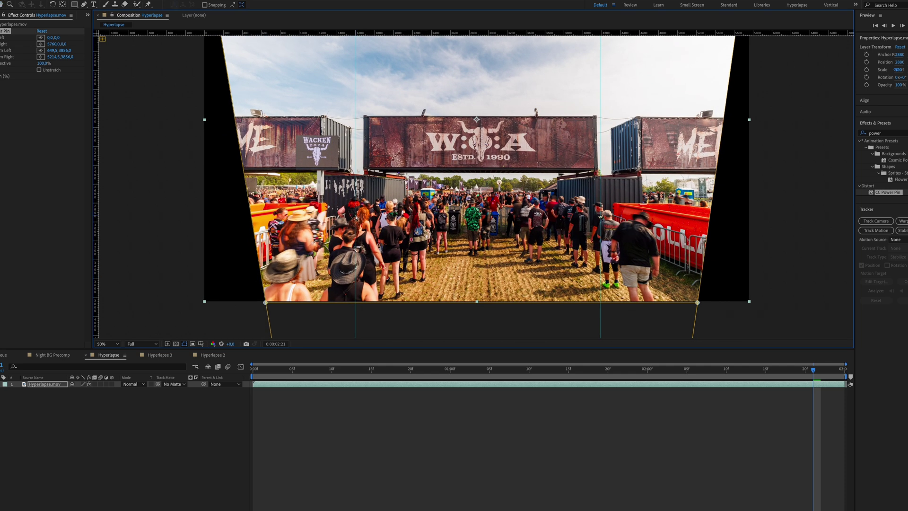
pyautogui.moveTo(697, 302); pyautogui.dragTo(691, 302)
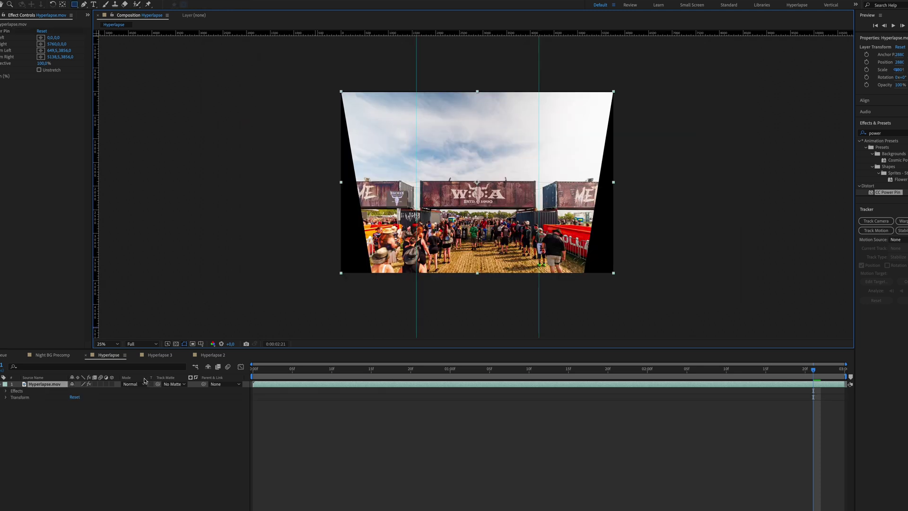
# Step: Pre-compose Hyperlapse.mov as "Hyperlapse.mov Comp 1" with all attributes moved into the new composition
pyautogui.hotkey('ctrl', 'shift', 'c')
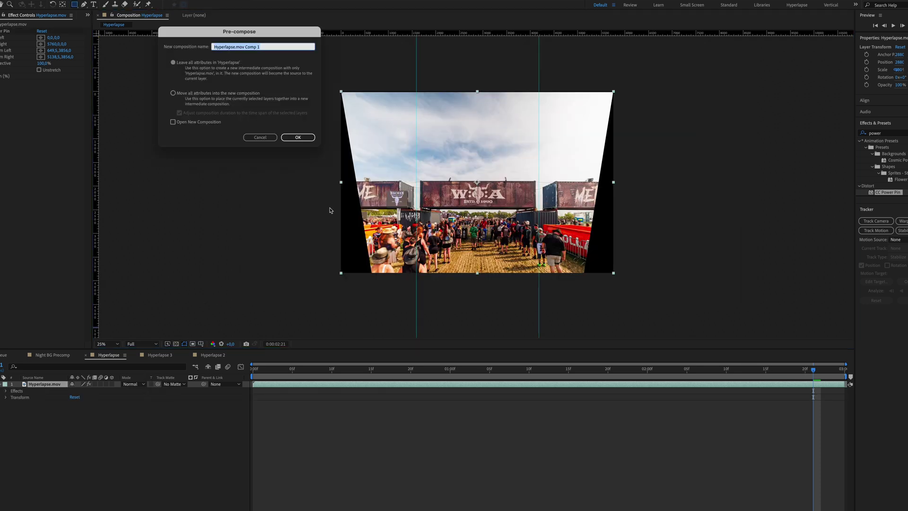
pyautogui.click(221, 93)
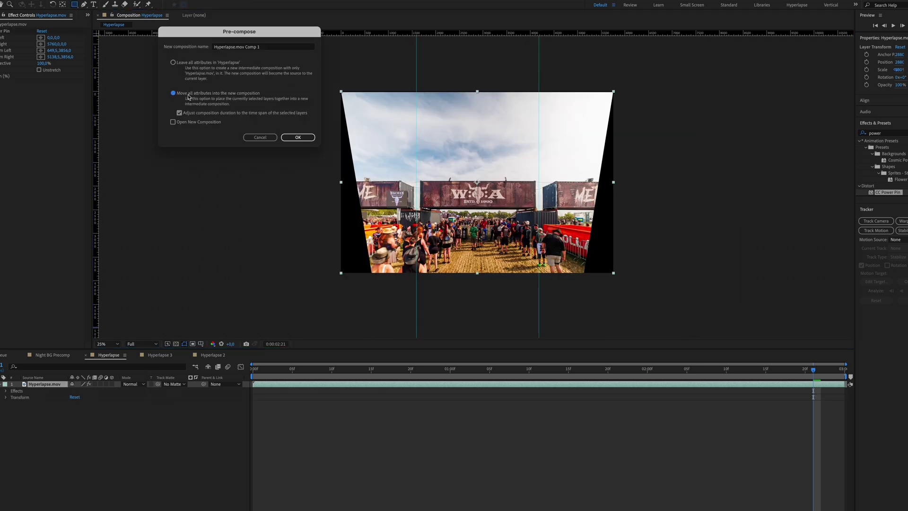
pyautogui.click(298, 138)
# Step: Draw a rectangular mask around the central container's front on the precomposed layer and fit its edges to the container
pyautogui.press('.')
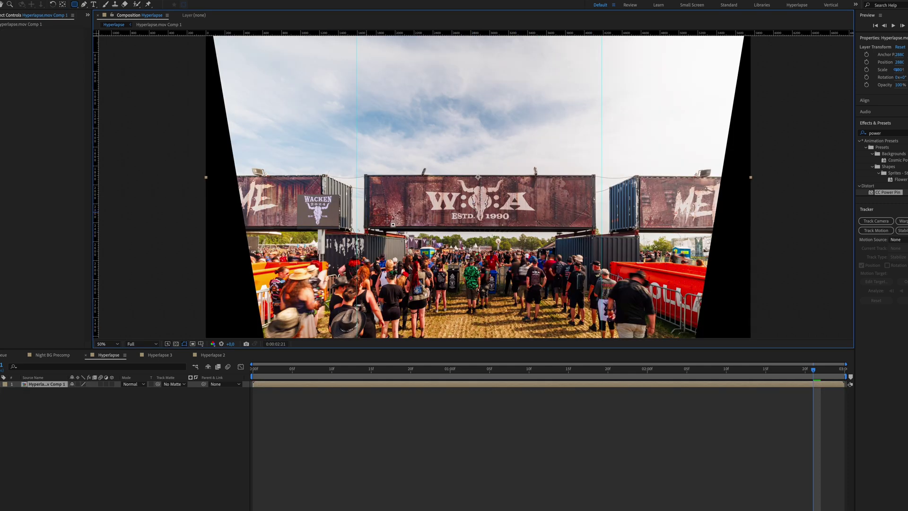
pyautogui.click(77, 6)
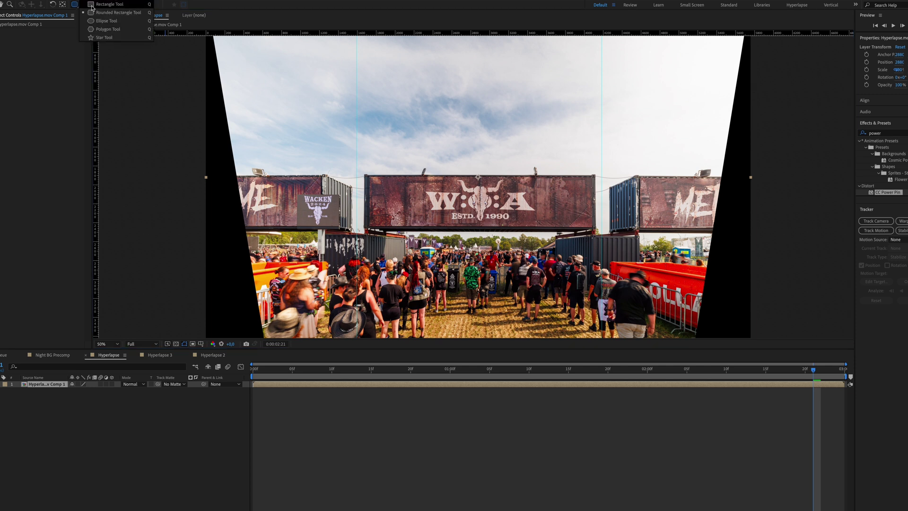
pyautogui.click(92, 6)
pyautogui.scroll(1, 482, 237)
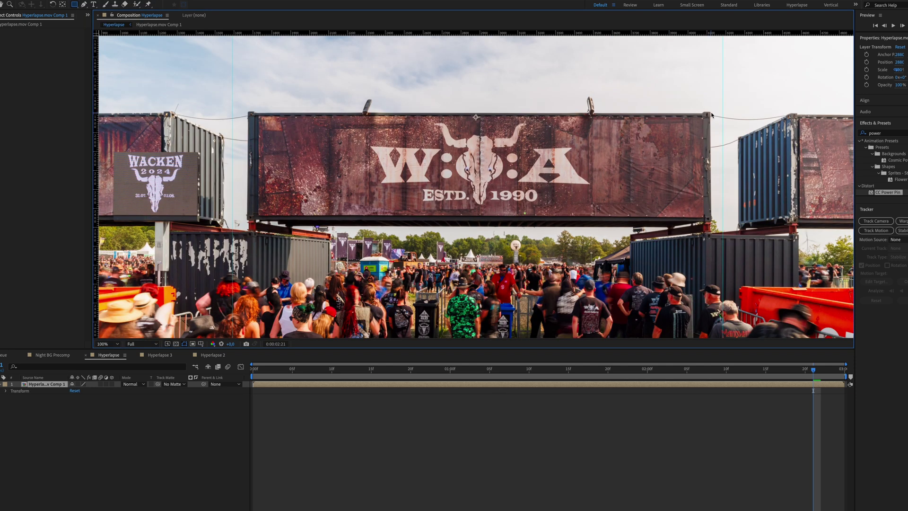
pyautogui.moveTo(711, 113); pyautogui.dragTo(248, 217)
pyautogui.press('v')
pyautogui.moveTo(538, 214)
pyautogui.mouseDown()
pyautogui.moveTo(539, 237)
pyautogui.moveTo(539, 221)
pyautogui.mouseUp()
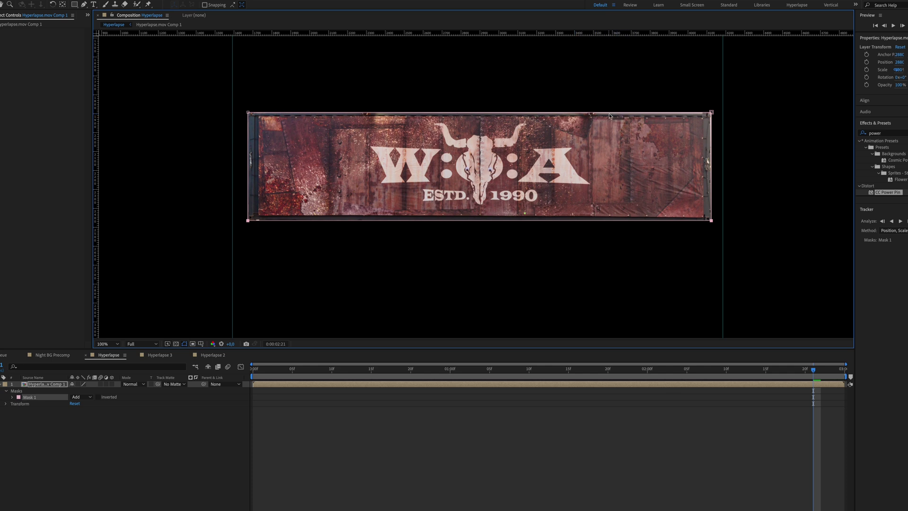
pyautogui.click(610, 129)
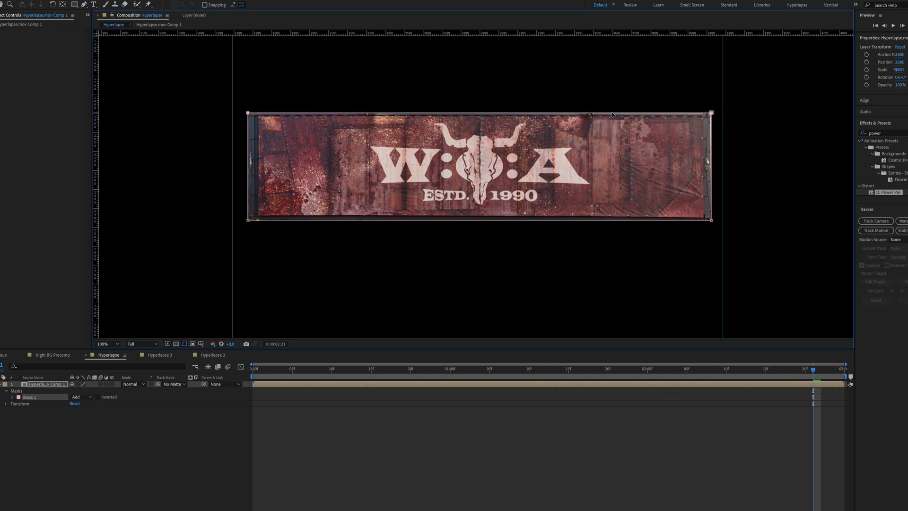
pyautogui.moveTo(711, 183); pyautogui.dragTo(710, 183)
pyautogui.press(',')
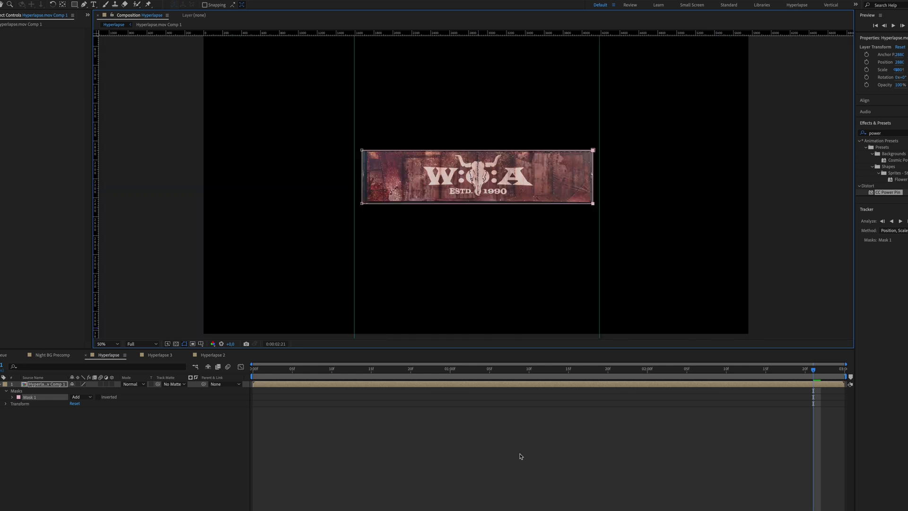
# Step: Remove both vertical guides from the Hyperlapse composition
pyautogui.click(356, 429)
pyautogui.moveTo(354, 265); pyautogui.dragTo(857, 258)
pyautogui.moveTo(599, 274); pyautogui.dragTo(888, 271)
# Step: Duplicate the masked container layer and delete the mask from the upper copy
pyautogui.click(35, 384)
pyautogui.press('super+d')
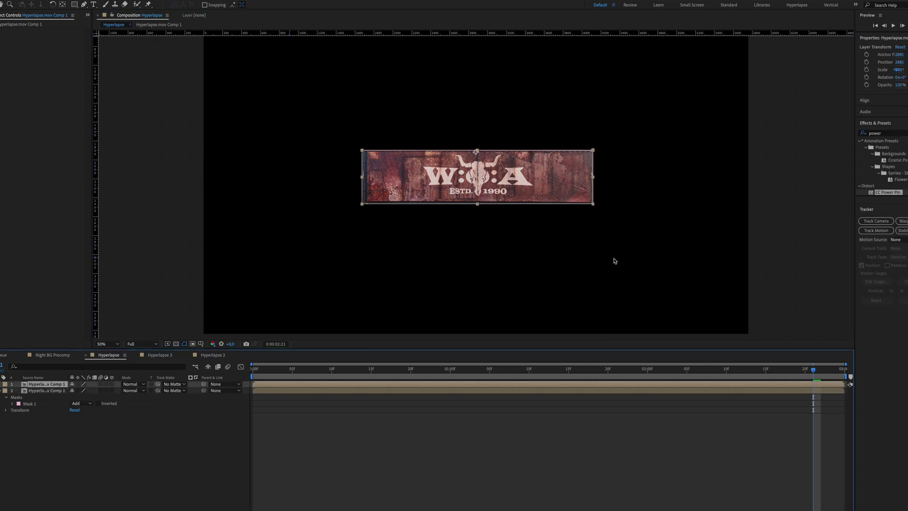
pyautogui.moveTo(591, 200); pyautogui.dragTo(413, 203)
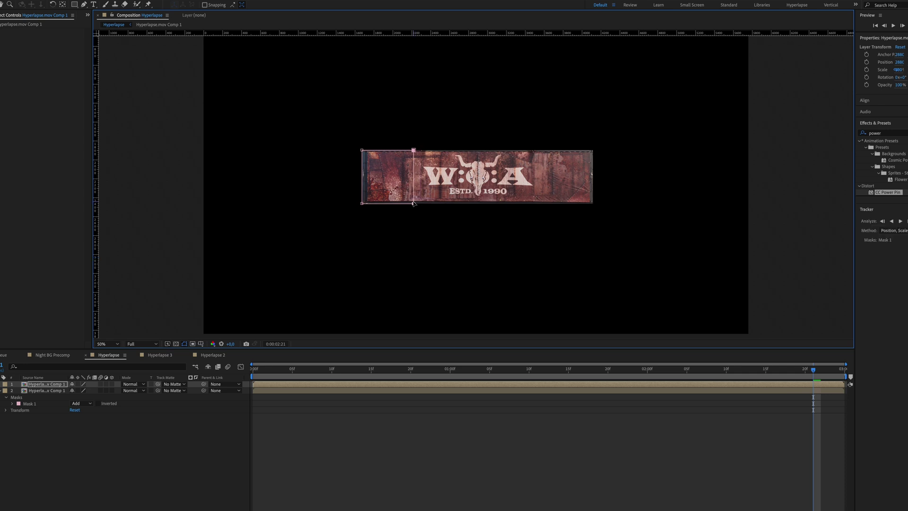
pyautogui.press('m')
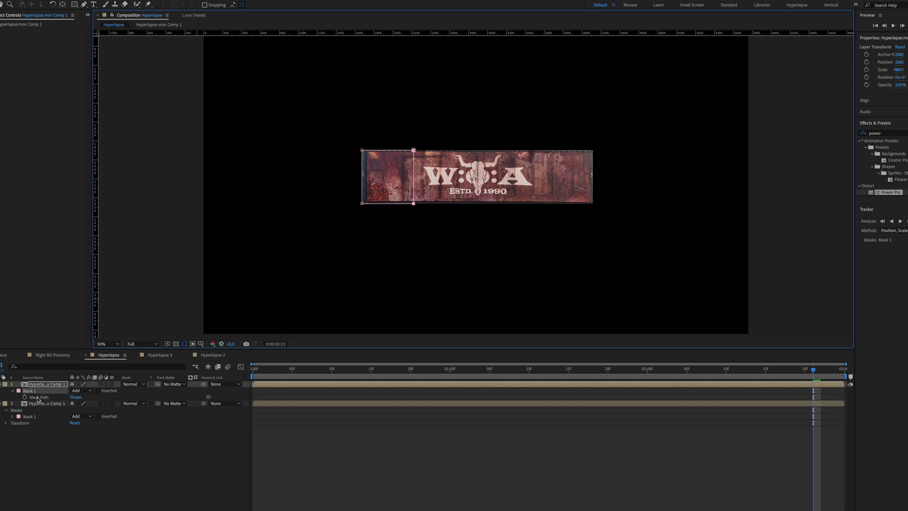
pyautogui.click(39, 392)
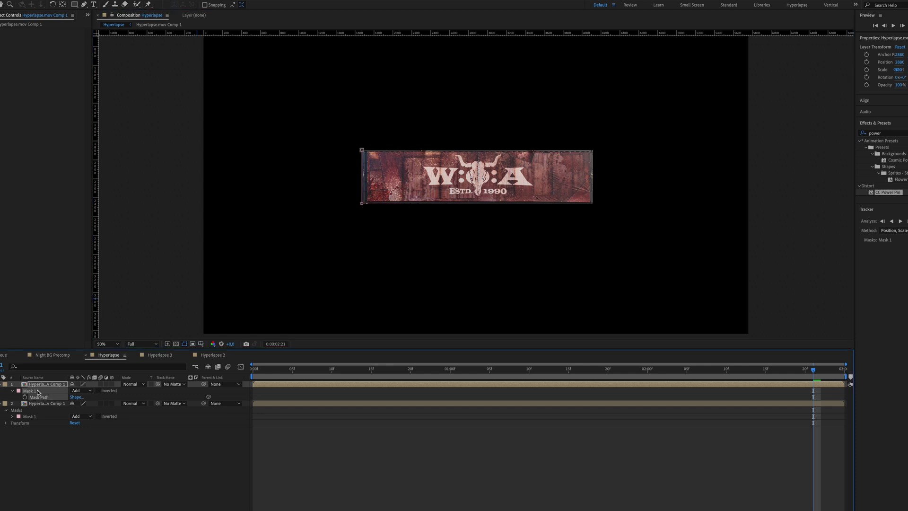
pyautogui.press('Delete')
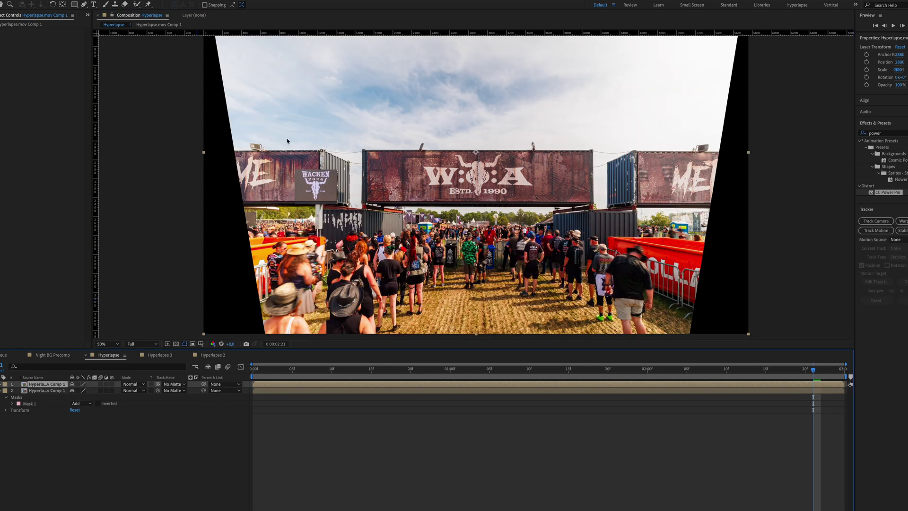
# Step: Draw a square mask over the left end of the container's front on the upper copy and show only that layer
pyautogui.scroll(2, 305, 159)
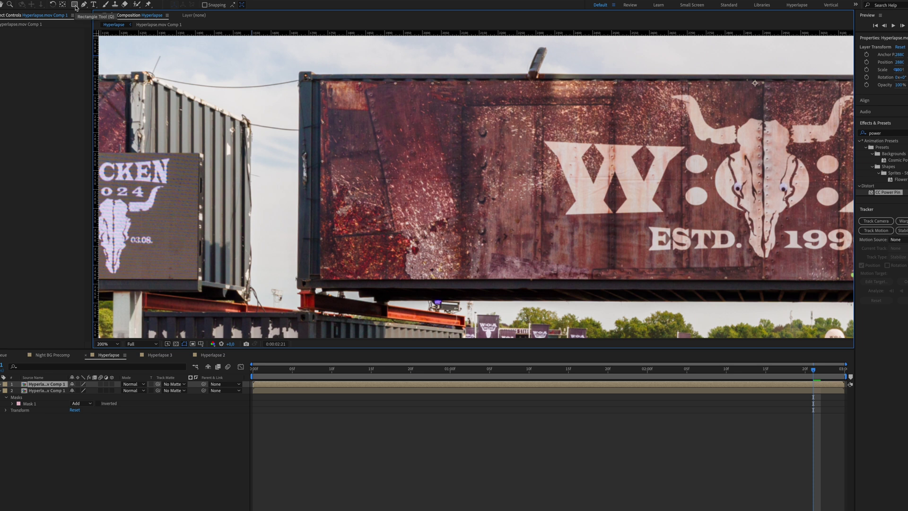
pyautogui.click(76, 7)
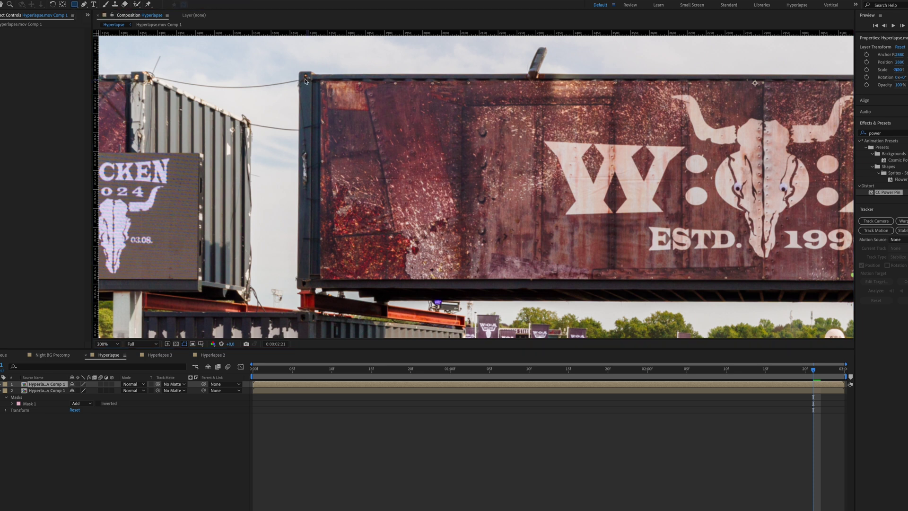
pyautogui.moveTo(299, 75); pyautogui.dragTo(502, 289)
pyautogui.press(',')
pyautogui.press(',')
pyautogui.press('space')
pyautogui.moveTo(549, 180); pyautogui.dragTo(540, 181)
pyautogui.press('F2')
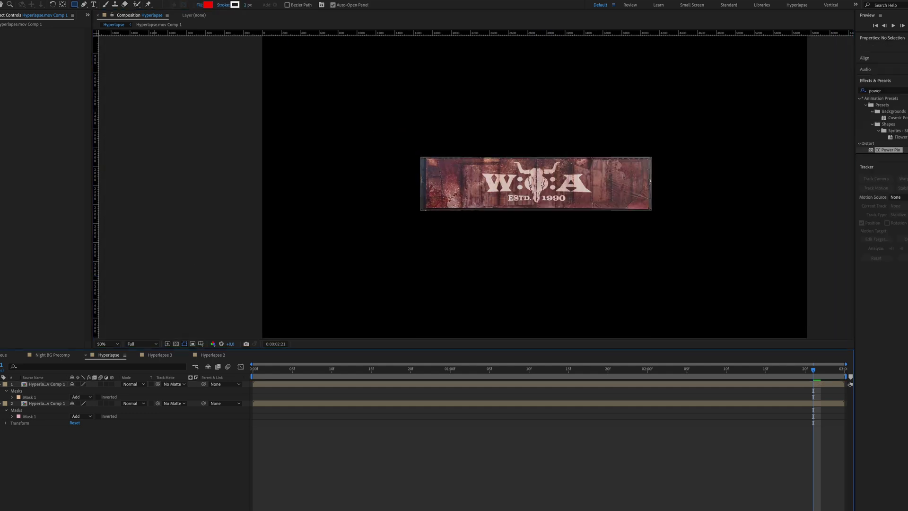
pyautogui.click(42, 385)
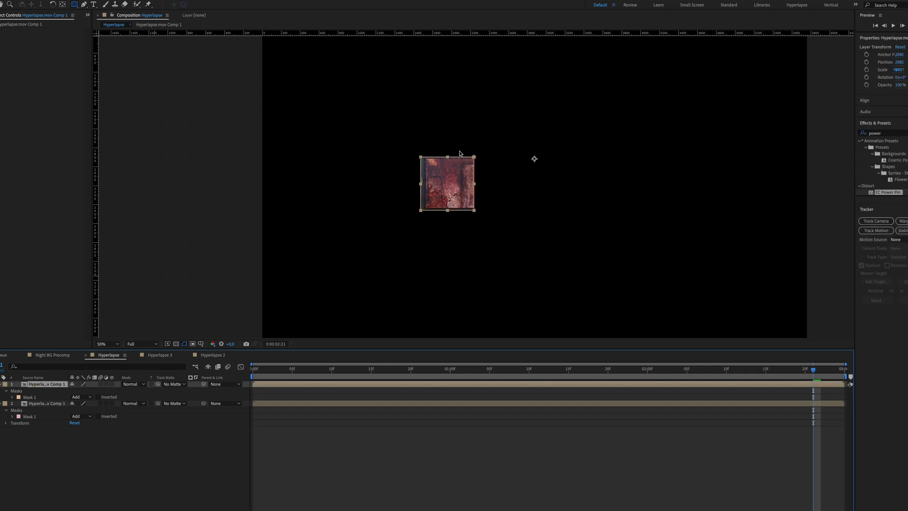
# Step: Duplicate the square-masked layer and rotate the copy to 180°
pyautogui.press('.')
pyautogui.press('v')
pyautogui.hotkey('ctrl', 'd')
pyautogui.press('r')
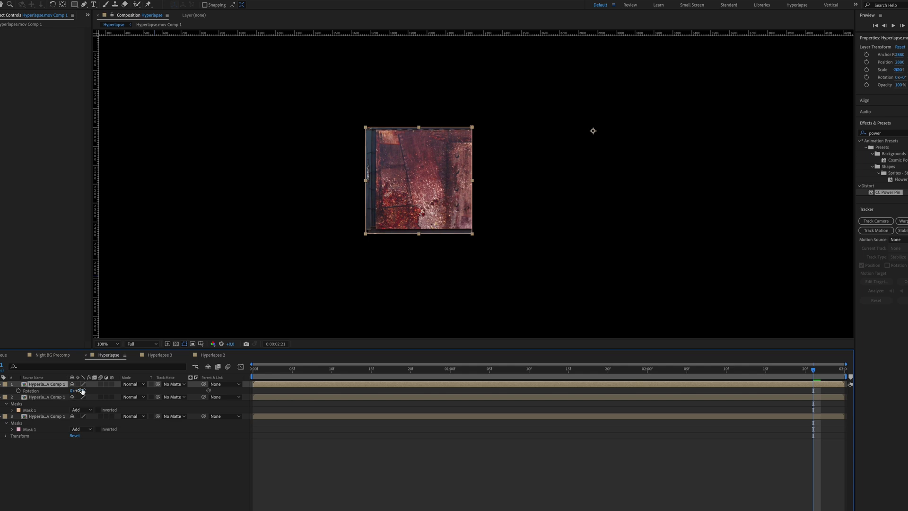
pyautogui.click(79, 391)
pyautogui.write('90')
pyautogui.press('Return')
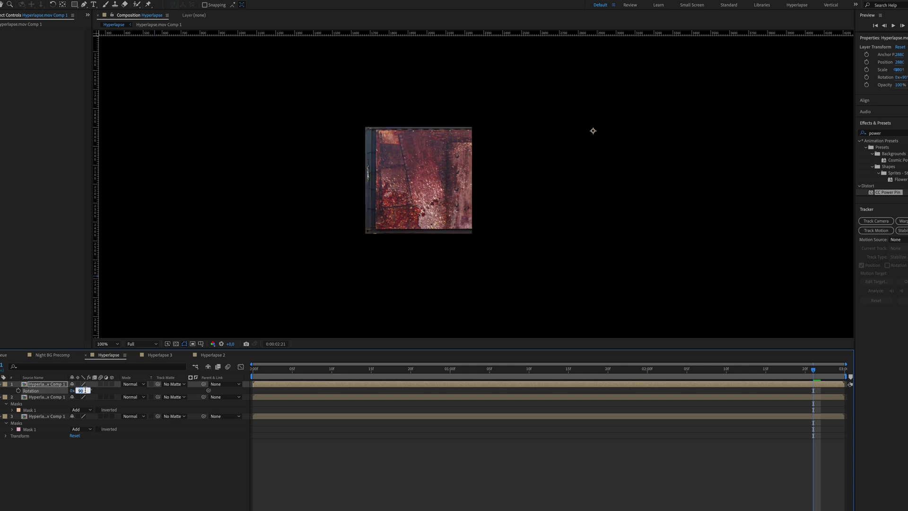
pyautogui.press('Return')
# Step: Align the rotated copy over the original square and mask away all but its outer frame strip with a Subtract mask
pyautogui.moveTo(592, 129); pyautogui.dragTo(244, 229)
pyautogui.moveTo(460, 240); pyautogui.dragTo(358, 117)
pyautogui.moveTo(460, 143); pyautogui.dragTo(462, 142)
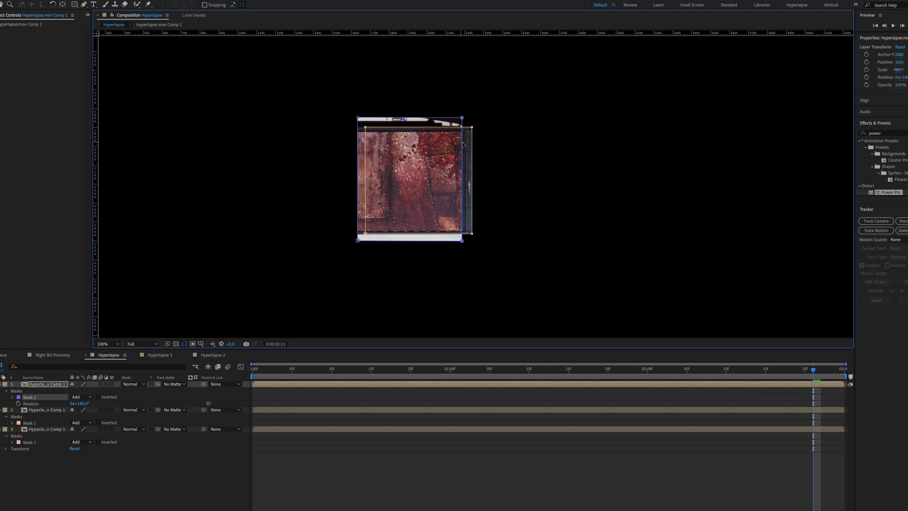
pyautogui.click(84, 398)
pyautogui.click(87, 426)
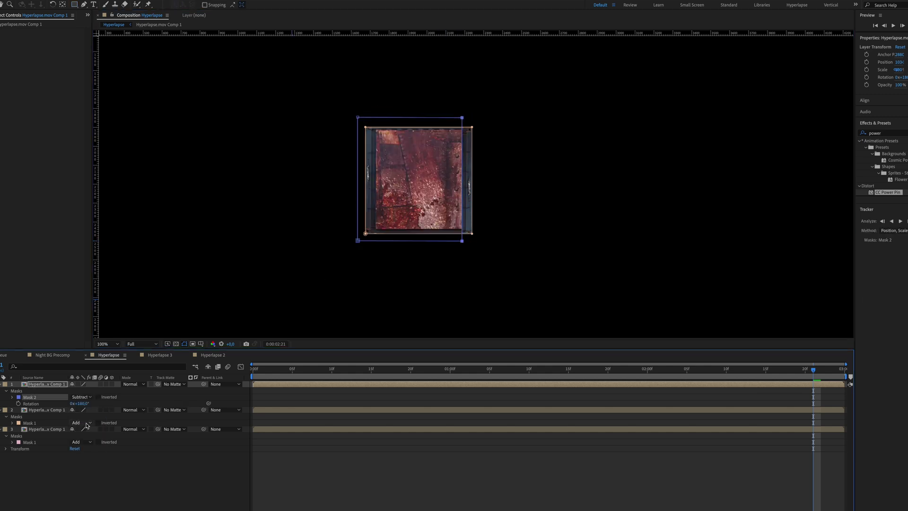
# Step: Pre-compose both square-masked layers as "side" and move the result above the container's front
pyautogui.keyDown('shift'); pyautogui.click(318, 411); pyautogui.keyUp('shift')
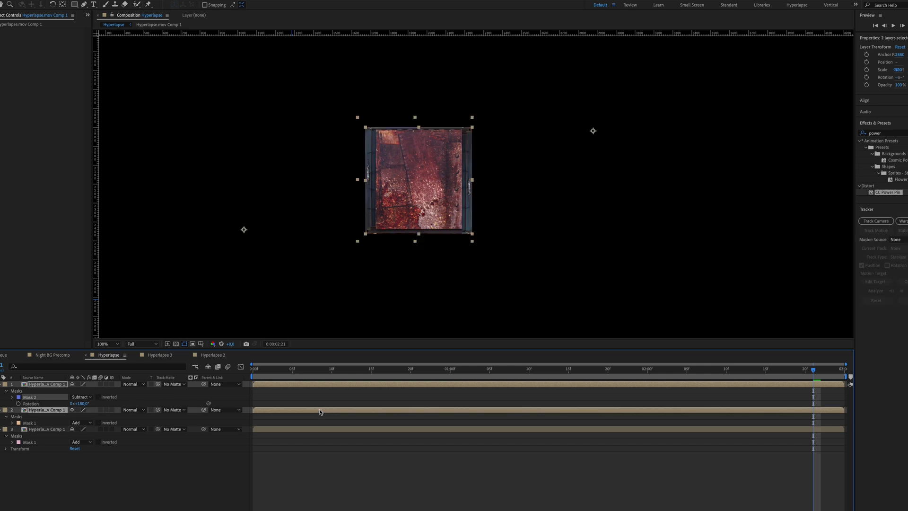
pyautogui.hotkey('ctrl', 'shift', 'c')
pyautogui.write('side')
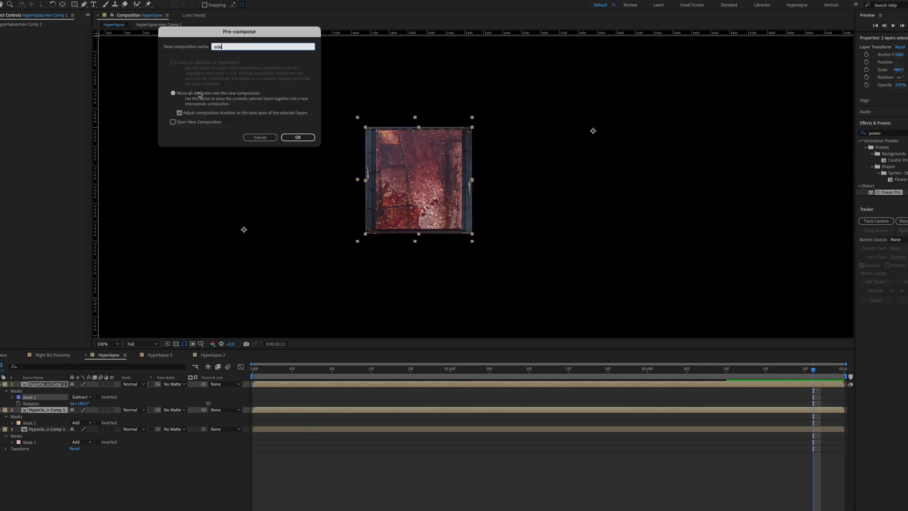
pyautogui.click(298, 137)
pyautogui.press(',')
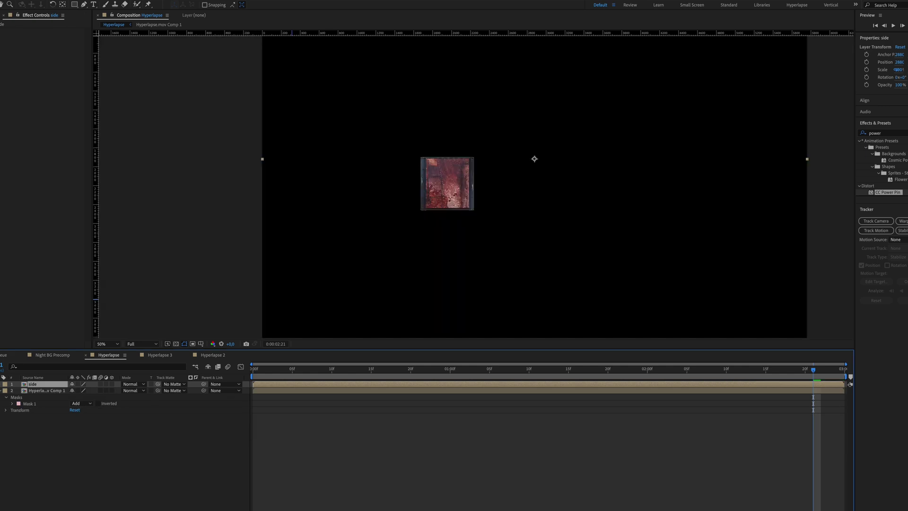
pyautogui.moveTo(464, 183); pyautogui.dragTo(465, 115)
pyautogui.click(35, 392)
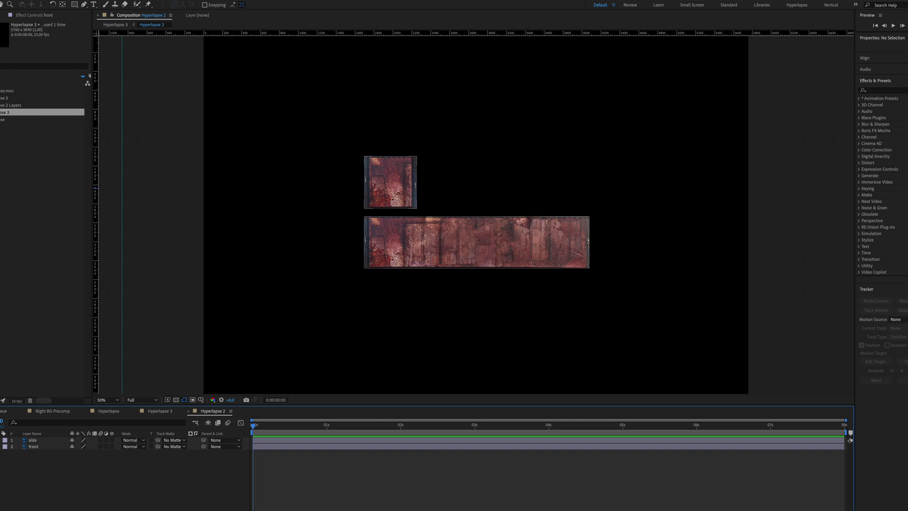
# Step: Hide the side layer in the Hyperlapse 2 composition, and make the front layer 3D
pyautogui.click(10, 422)
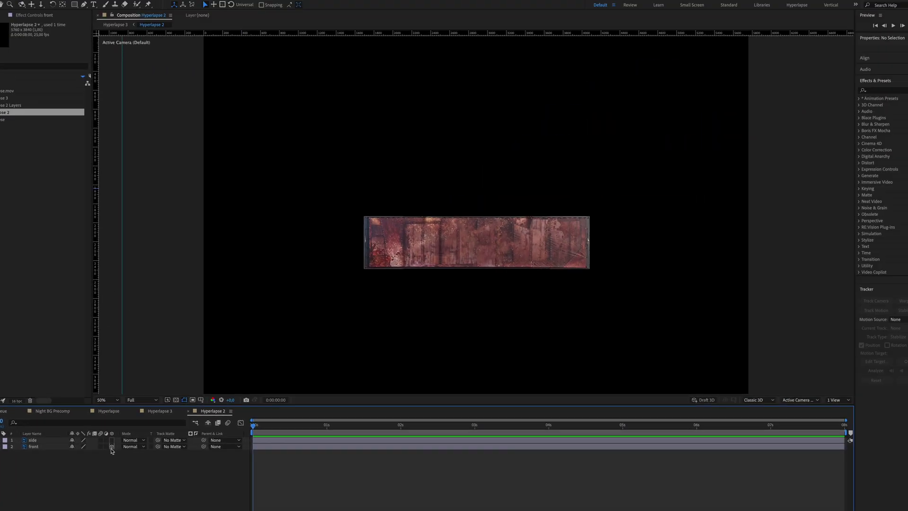
pyautogui.click(115, 447)
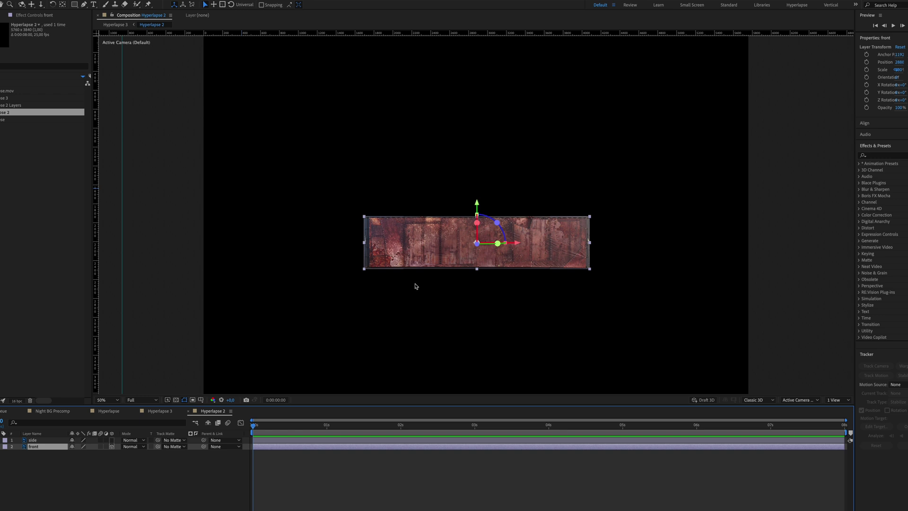
pyautogui.press('End')
# Step: Try out the front layer's orientation and reset the values to 0°
pyautogui.press('r')
pyautogui.moveTo(78, 453)
pyautogui.mouseDown()
pyautogui.moveTo(67, 454)
pyautogui.moveTo(84, 453)
pyautogui.mouseUp()
pyautogui.click(75, 453)
pyautogui.write('0')
pyautogui.press('Tab')
pyautogui.write('0')
pyautogui.press('Tab')
pyautogui.click(382, 271)
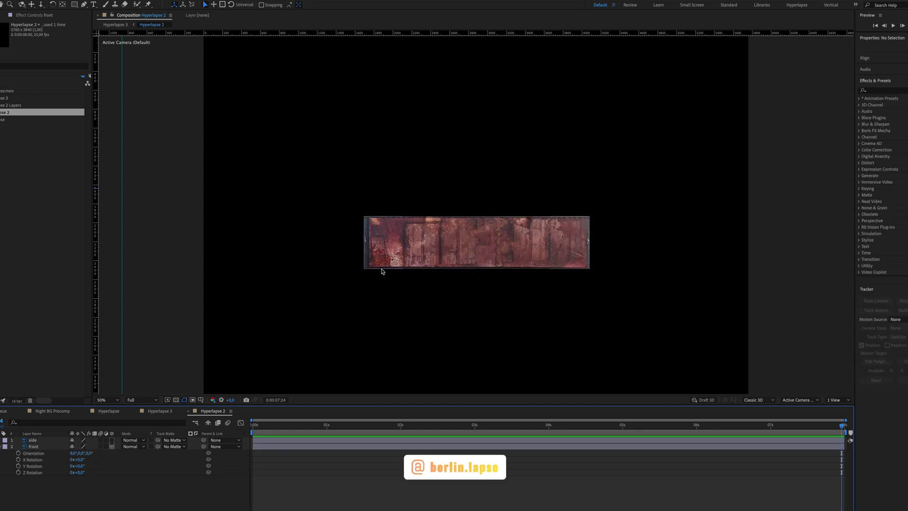
pyautogui.click(1, 446)
# Step: Move the front layer's anchor point to the middle of its bottom edge
pyautogui.click(35, 446)
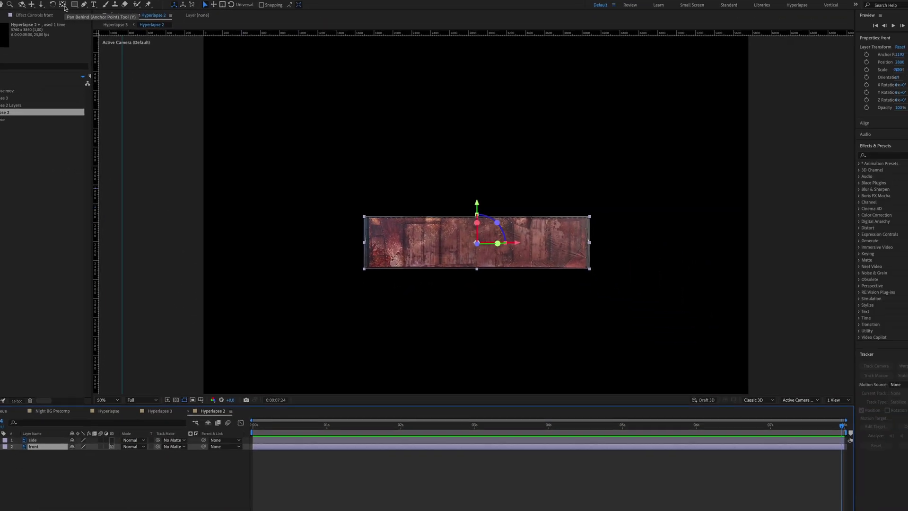
pyautogui.click(63, 5)
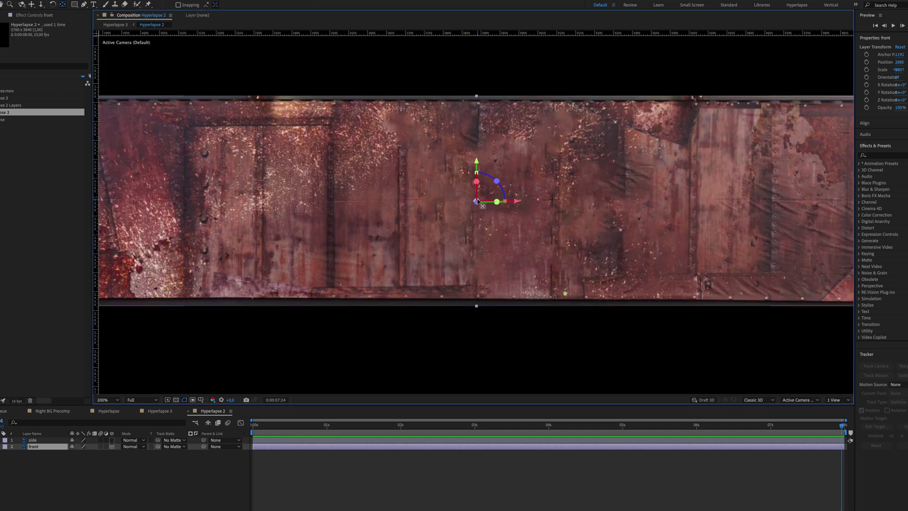
pyautogui.moveTo(478, 202); pyautogui.dragTo(479, 306)
pyautogui.scroll(2, 477, 307)
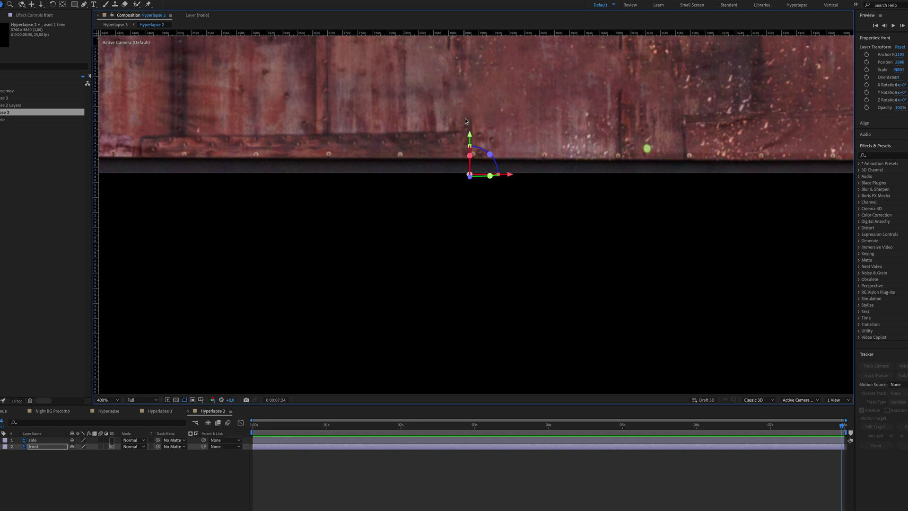
pyautogui.moveTo(471, 176); pyautogui.dragTo(470, 172)
pyautogui.scroll(-8, 471, 189)
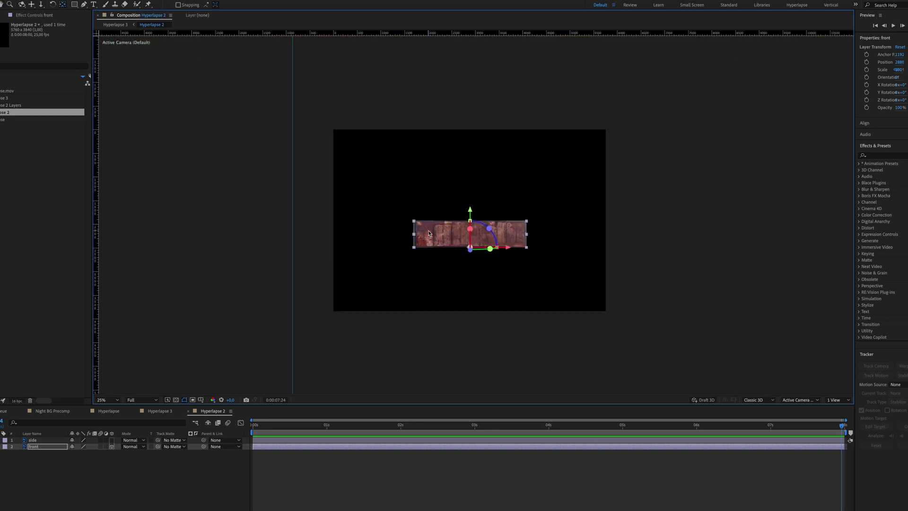
# Step: Duplicate the front layer and name the copy "bottom"
pyautogui.click(49, 448)
pyautogui.hotkey('ctrl', 'd')
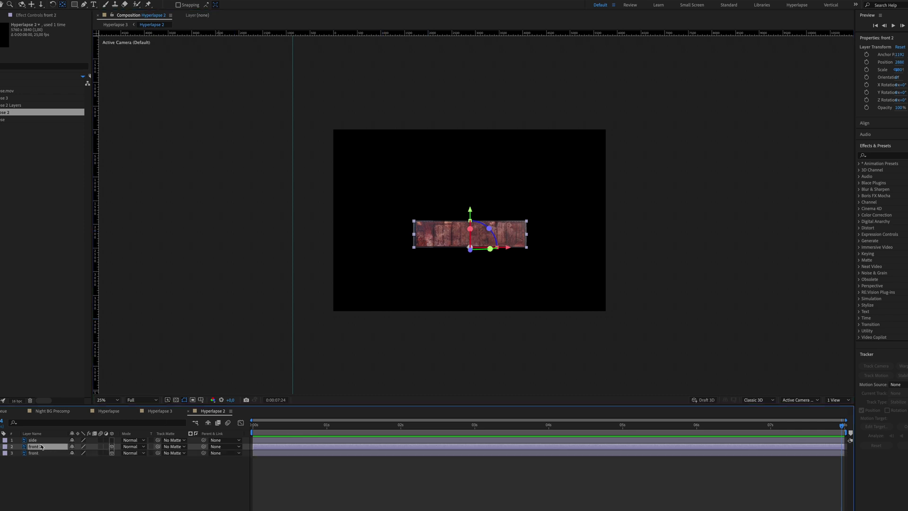
pyautogui.press('Return')
pyautogui.write('bottom')
pyautogui.press('Return')
# Step: Set the bottom layer's X orientation to -90° so it folds out from the front's lower edge, and check it from an angled view
pyautogui.press('r')
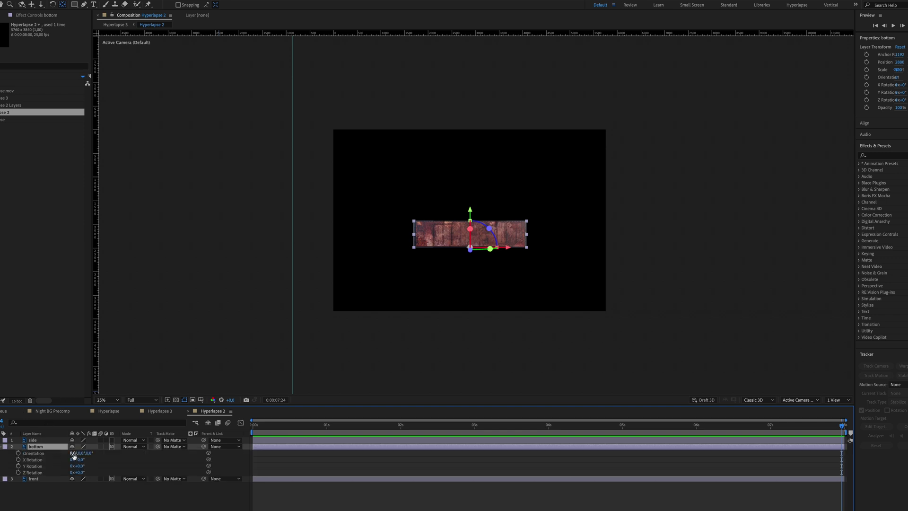
pyautogui.moveTo(73, 453); pyautogui.dragTo(61, 454)
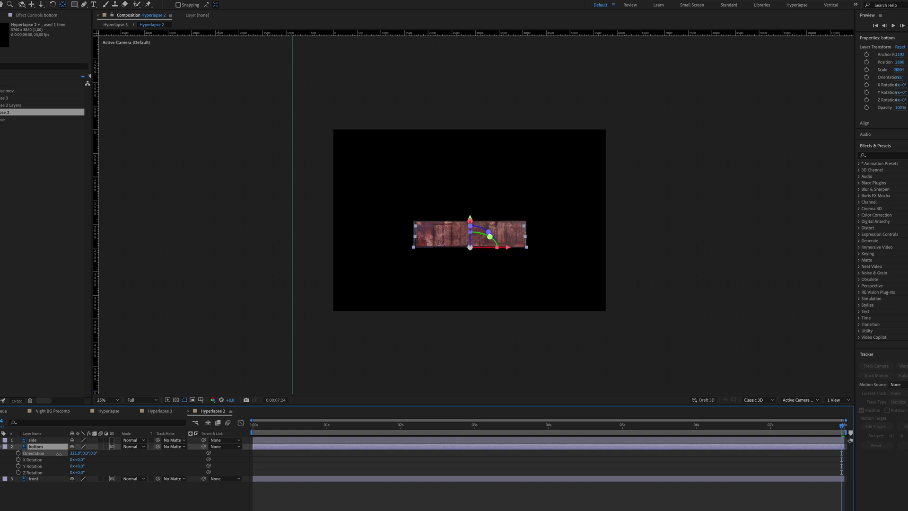
pyautogui.moveTo(59, 454); pyautogui.dragTo(61, 458)
pyautogui.click(72, 453)
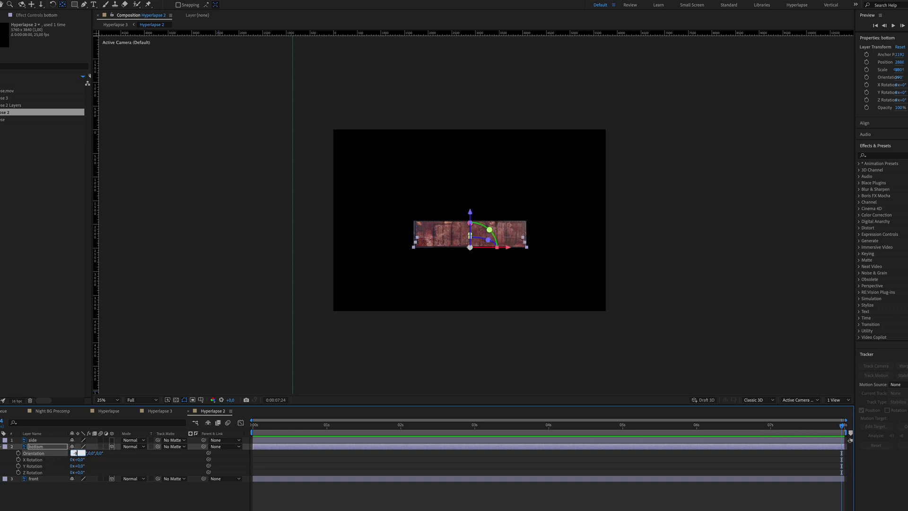
pyautogui.write('-90')
pyautogui.press('Return')
pyautogui.press('c')
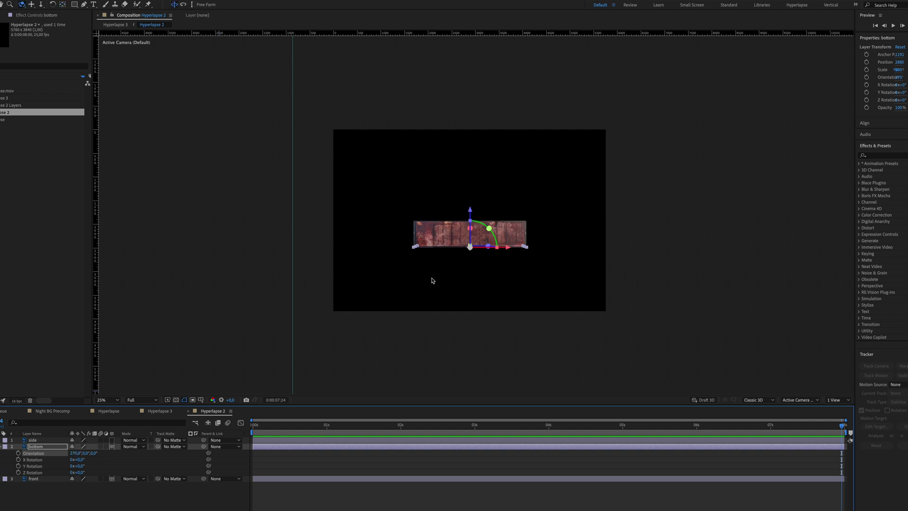
pyautogui.click(438, 269)
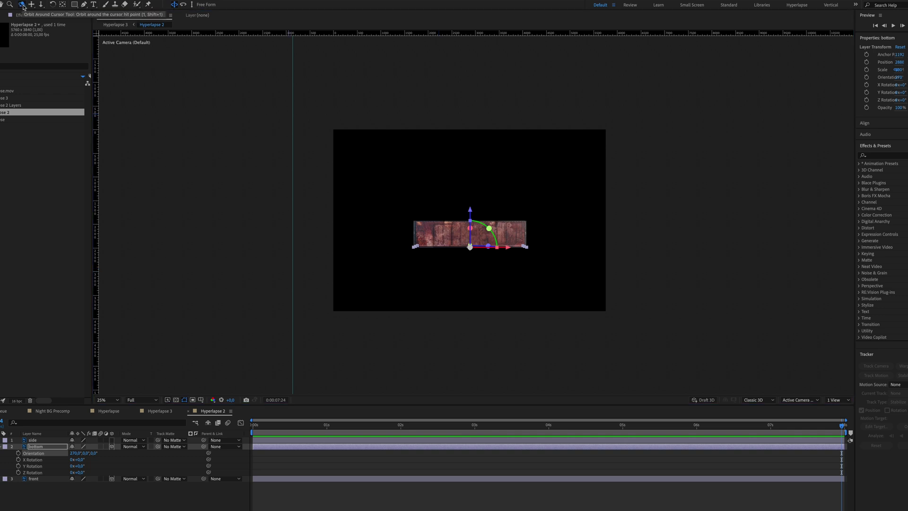
pyautogui.moveTo(393, 224); pyautogui.dragTo(403, 221)
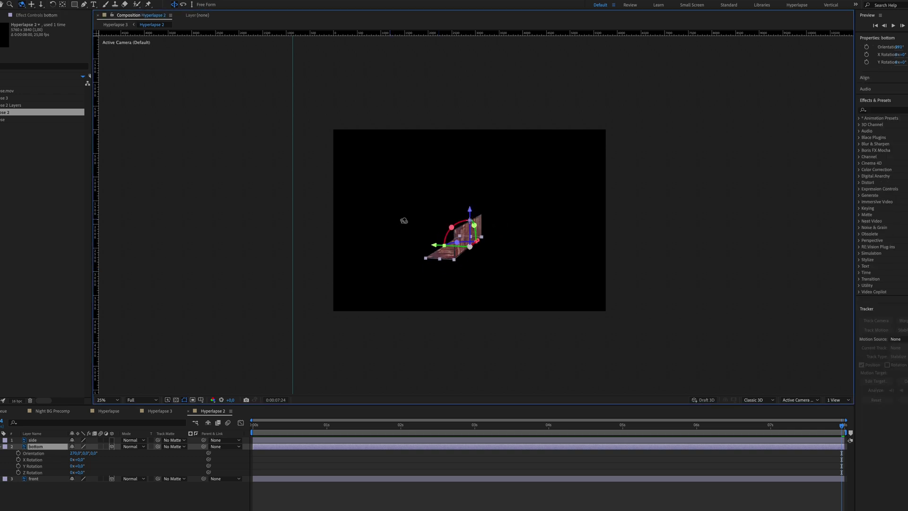
pyautogui.moveTo(78, 453)
pyautogui.mouseDown()
pyautogui.moveTo(90, 451)
pyautogui.moveTo(77, 452)
pyautogui.mouseUp()
pyautogui.click(74, 453)
pyautogui.press('Return')
# Step: Duplicate the bottom layer and name the copy "top"
pyautogui.click(49, 447)
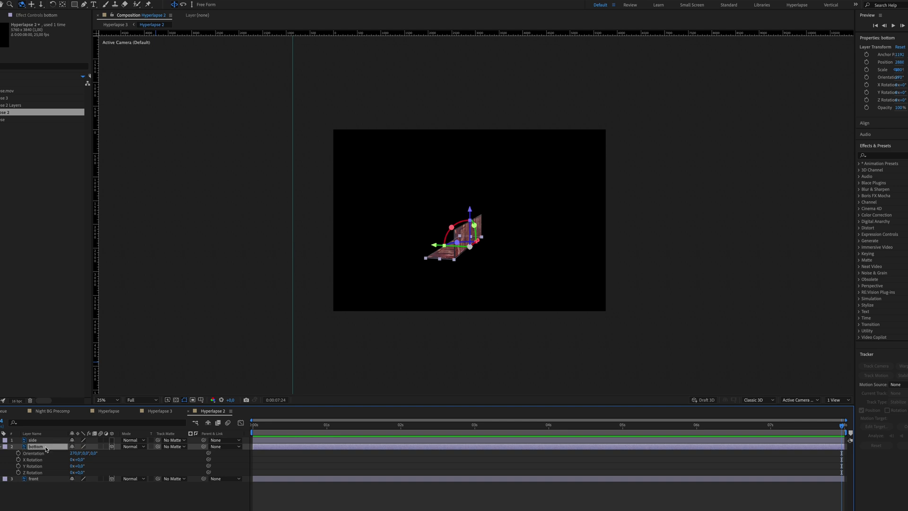
pyautogui.hotkey('ctrl', 'd')
pyautogui.press('Return')
pyautogui.write('top')
pyautogui.press('Return')
# Step: Raise the top layer along its Z axis to the upper edge of the front panel
pyautogui.scroll(2, 464, 179)
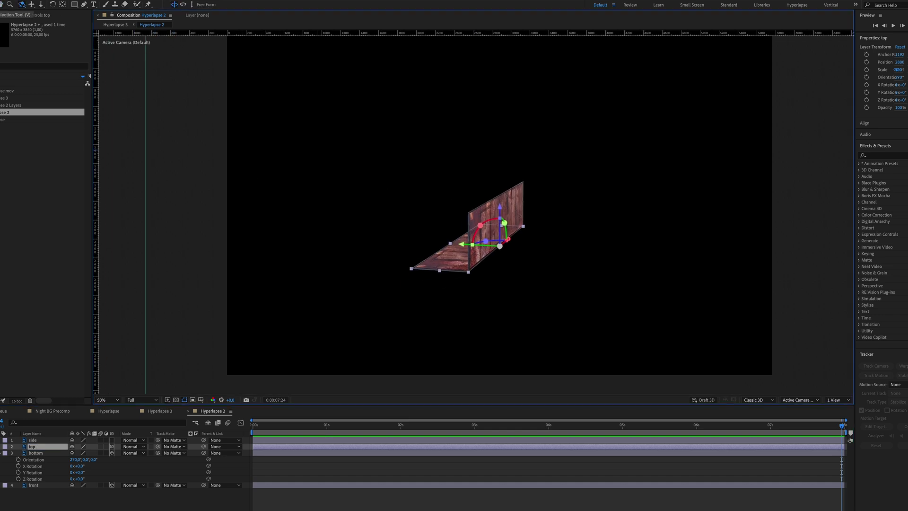
pyautogui.click(2, 5)
pyautogui.moveTo(500, 208); pyautogui.dragTo(461, 219)
pyautogui.scroll(2, 452, 157)
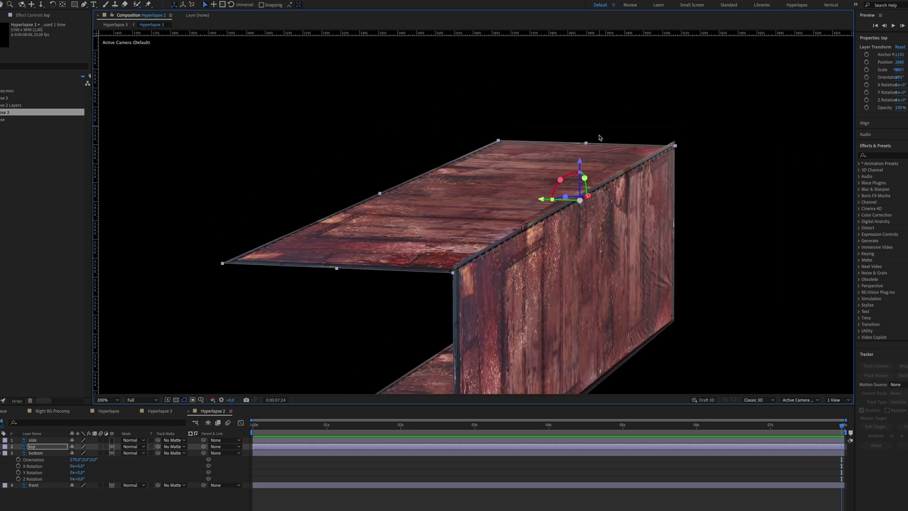
pyautogui.moveTo(585, 163); pyautogui.dragTo(582, 156)
pyautogui.scroll(1, 470, 275)
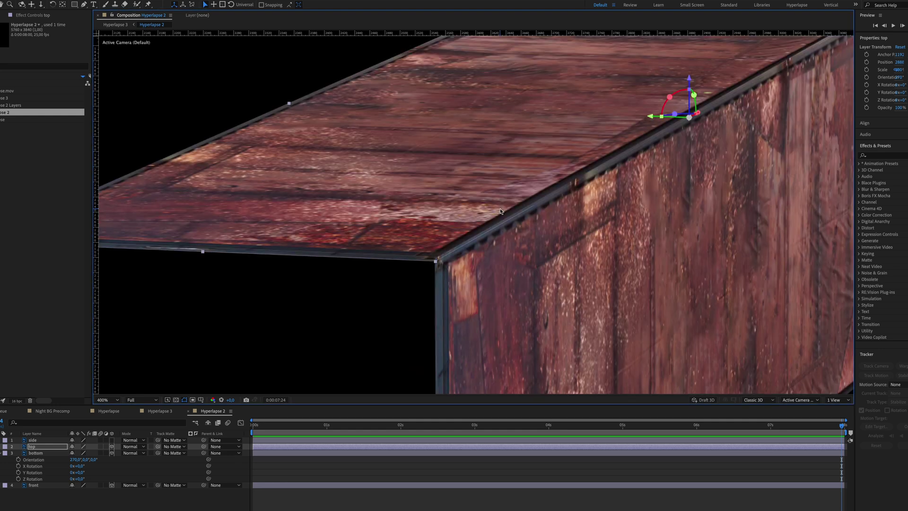
# Step: Fine-tune the top layer's height so its edge meets the front panel's upper corner exactly, checking from a side-on view
pyautogui.press('c')
pyautogui.moveTo(502, 207); pyautogui.dragTo(549, 177)
pyautogui.press('v')
pyautogui.moveTo(486, 162); pyautogui.dragTo(488, 160)
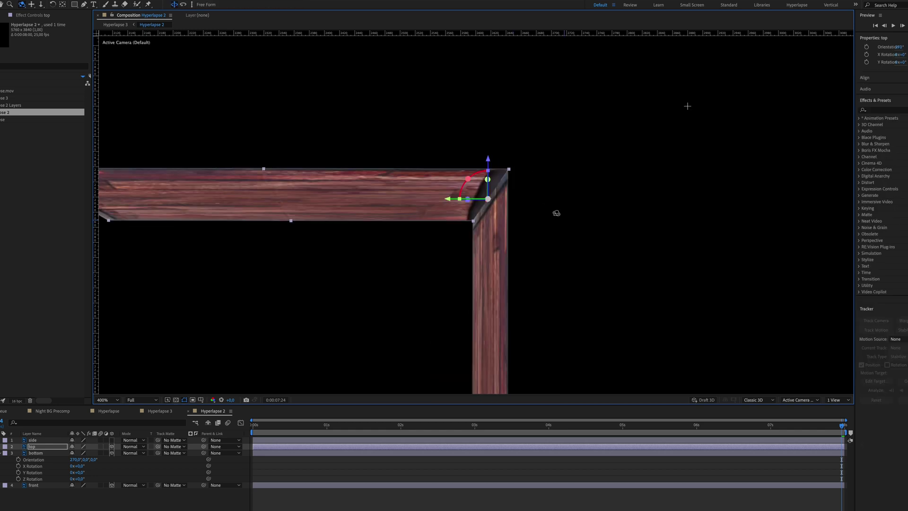
pyautogui.moveTo(556, 213); pyautogui.dragTo(503, 249)
pyautogui.scroll(-2, 503, 250)
pyautogui.scroll(-2, 503, 249)
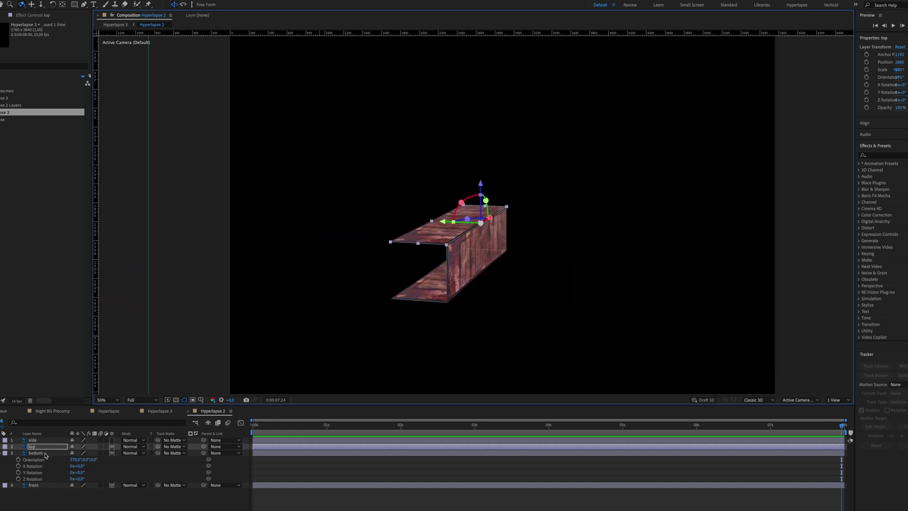
# Step: Duplicate the front layer and name the copy "back"
pyautogui.click(42, 486)
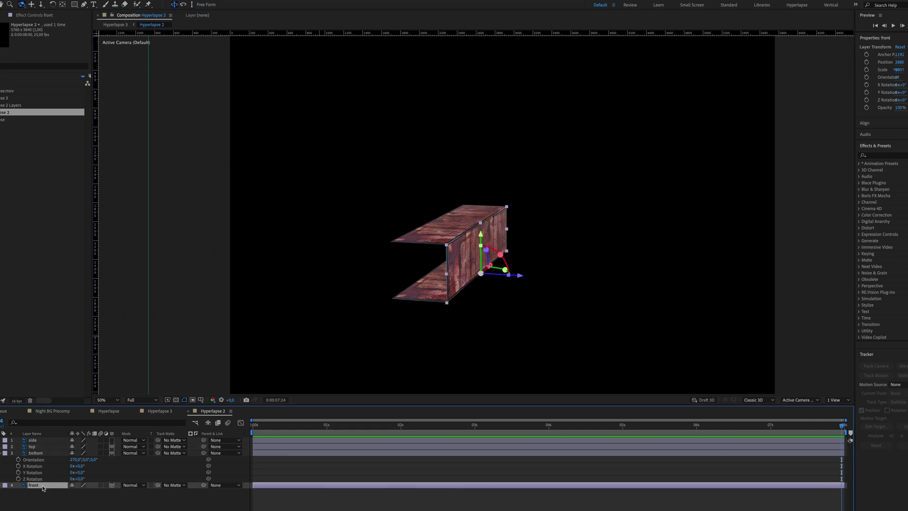
pyautogui.hotkey('ctrl', 'd')
pyautogui.press('Return')
pyautogui.write('back')
pyautogui.press('Return')
# Step: Move the back layer along its Z axis to the rear edges of the top and bottom panels
pyautogui.press('v')
pyautogui.moveTo(523, 279); pyautogui.dragTo(472, 278)
pyautogui.press('.')
pyautogui.press('.')
pyautogui.moveTo(301, 393); pyautogui.dragTo(481, 199)
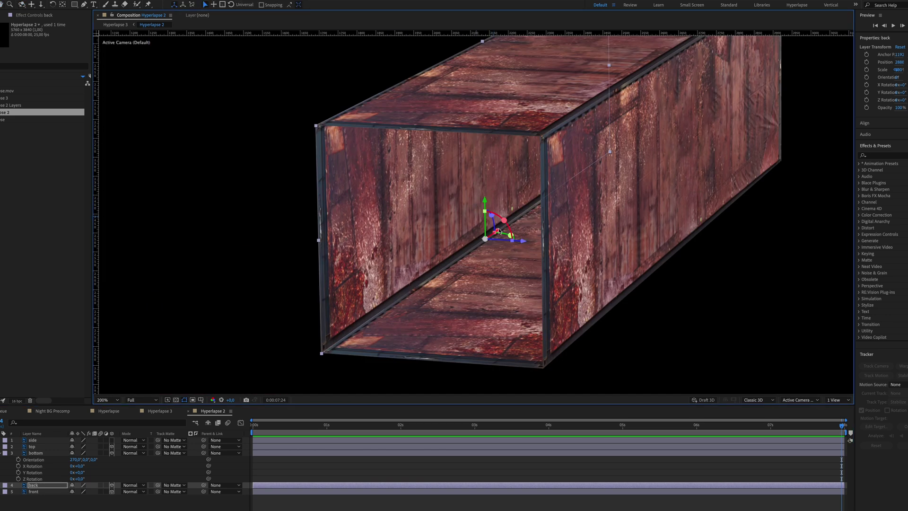
pyautogui.moveTo(523, 242); pyautogui.dragTo(521, 240)
# Step: Fine-tune the back layer's depth in the Left view so it lines up with the rear corner of the box
pyautogui.click(799, 401)
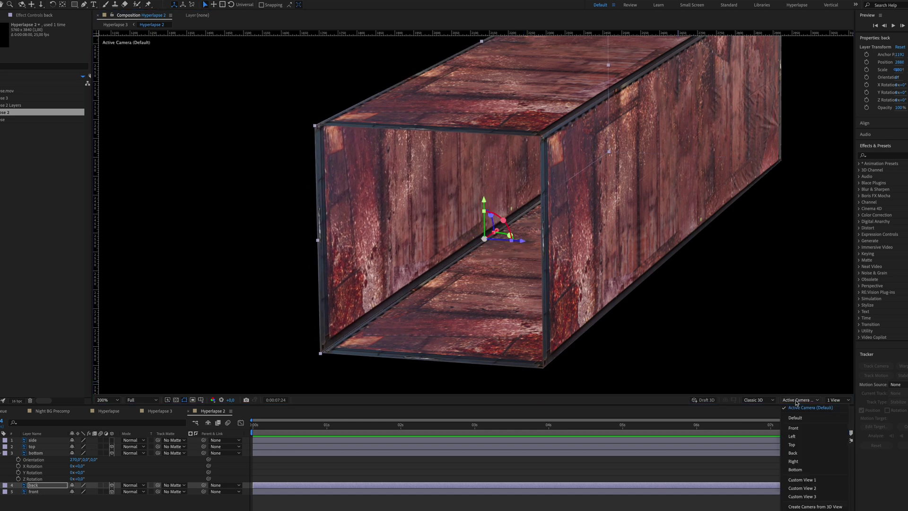
pyautogui.click(801, 438)
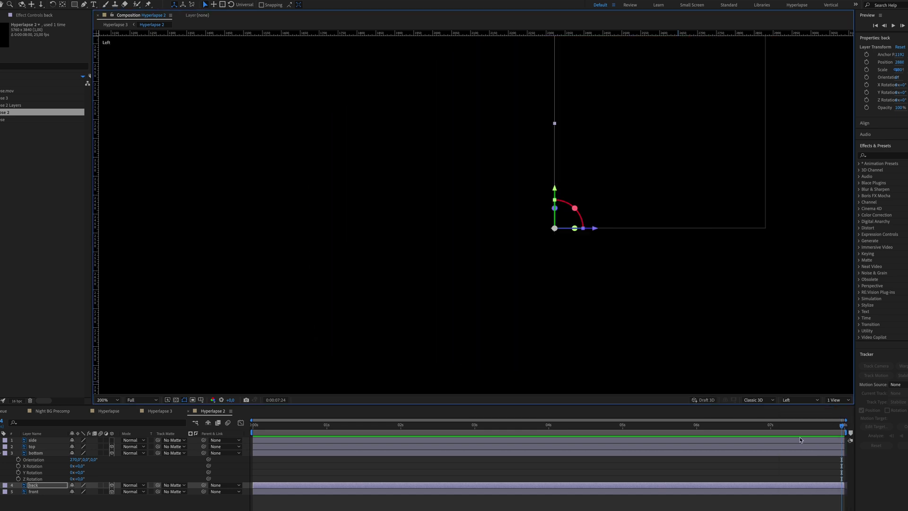
pyautogui.press('space')
pyautogui.moveTo(596, 87); pyautogui.dragTo(467, 177)
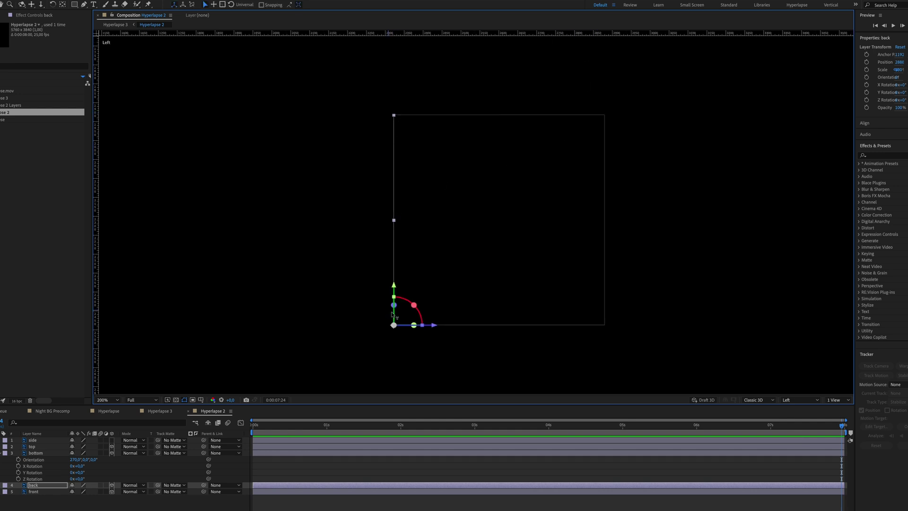
pyautogui.press('.')
pyautogui.press('space')
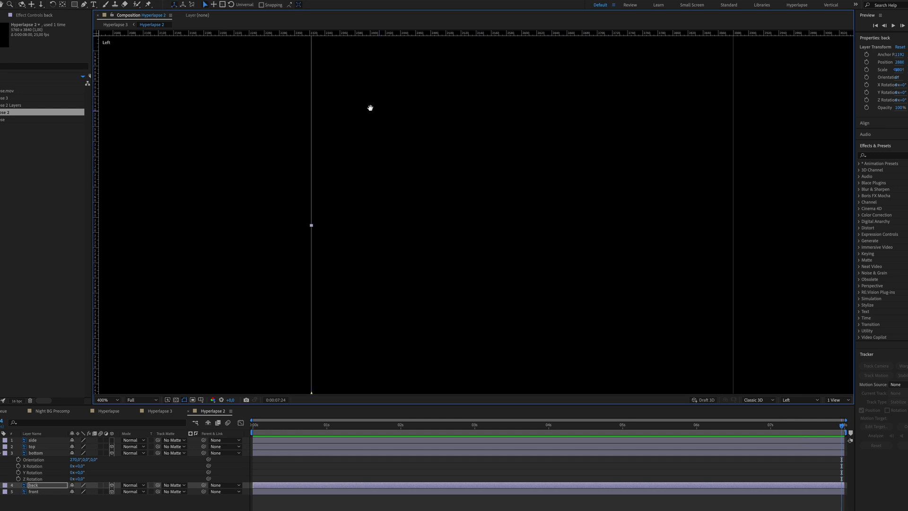
pyautogui.moveTo(370, 108); pyautogui.dragTo(356, 46)
pyautogui.moveTo(337, 361); pyautogui.dragTo(362, 242)
pyautogui.moveTo(362, 242); pyautogui.dragTo(363, 259)
pyautogui.click(362, 324)
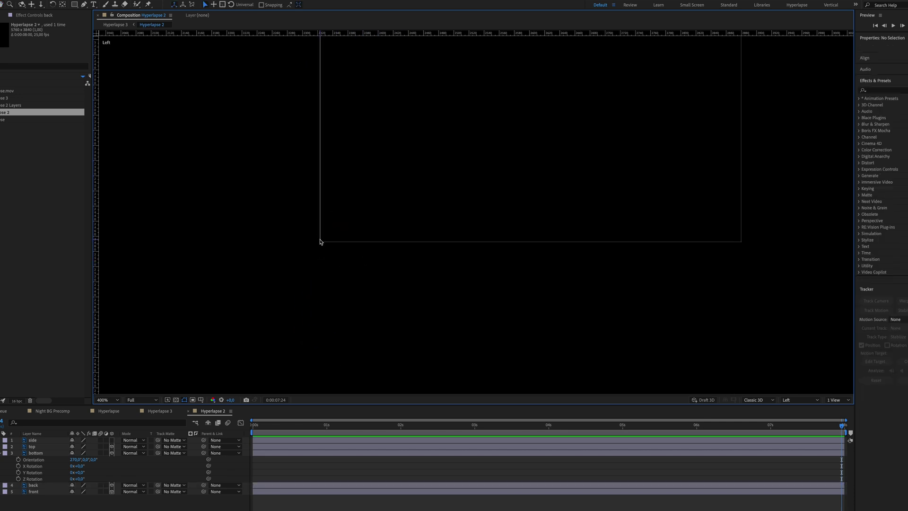
pyautogui.click(320, 242)
pyautogui.click(320, 258)
pyautogui.click(321, 242)
pyautogui.press('Right')
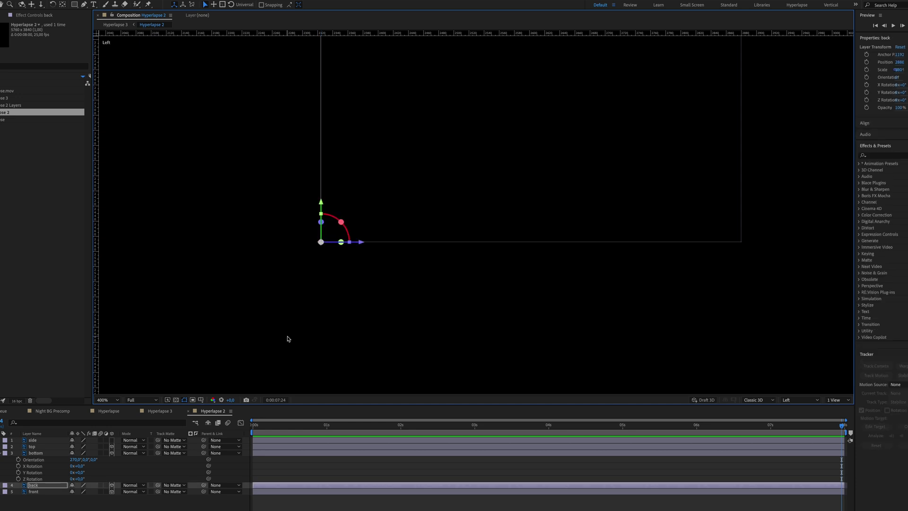
pyautogui.click(287, 338)
# Step: Make the side layer 3D and lower it along its Y axis onto the left end of the front panel
pyautogui.scroll(-3, 318, 293)
pyautogui.press('c')
pyautogui.click(789, 399)
pyautogui.click(795, 407)
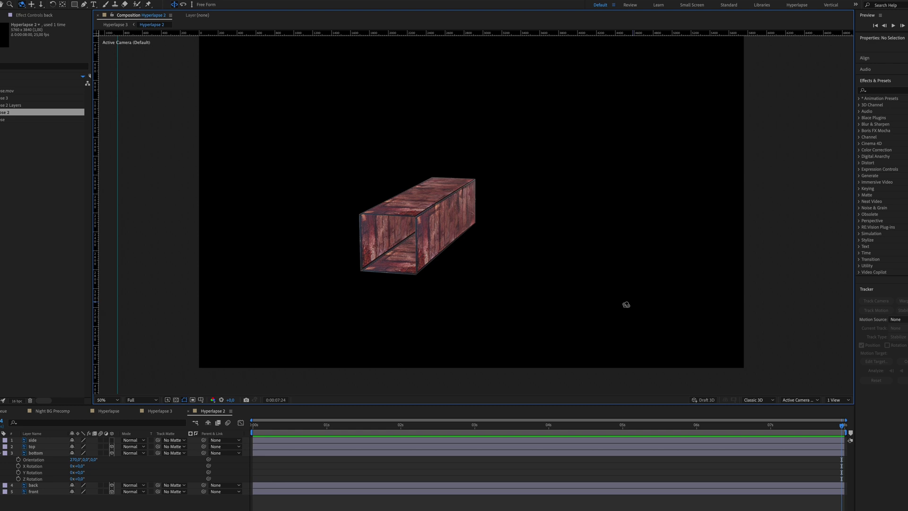
pyautogui.moveTo(495, 257); pyautogui.dragTo(468, 263)
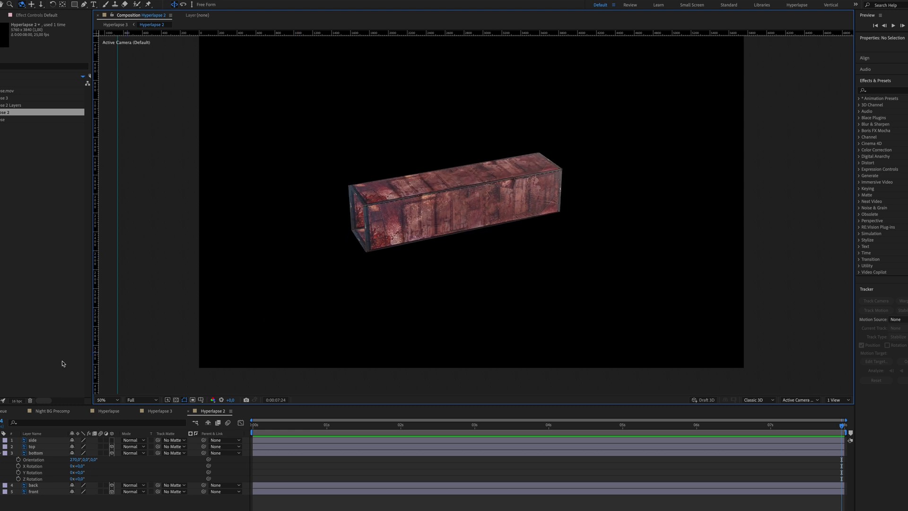
pyautogui.click(111, 440)
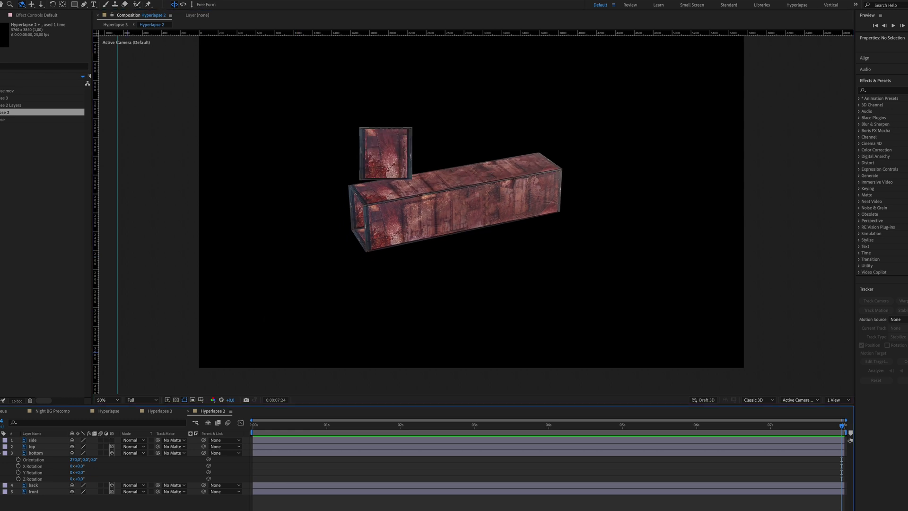
pyautogui.click(111, 441)
pyautogui.press('v')
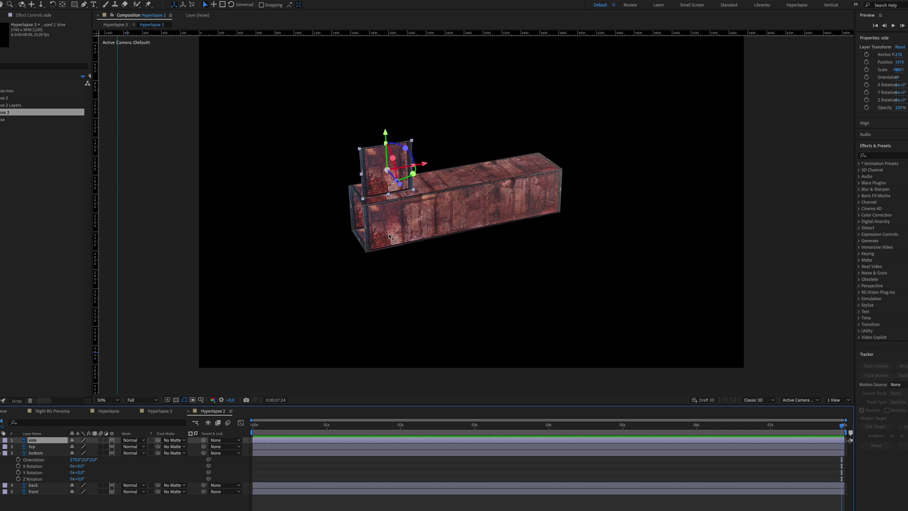
pyautogui.moveTo(385, 133); pyautogui.dragTo(388, 190)
# Step: Align the side layer precisely with the front panel's left end and horizontal edges in the Front view
pyautogui.click(805, 400)
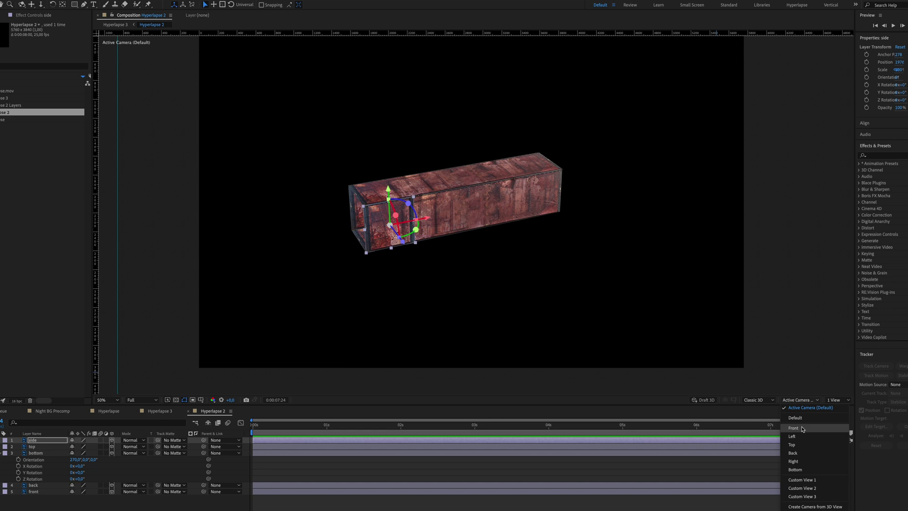
pyautogui.click(803, 428)
pyautogui.scroll(4, 448, 197)
pyautogui.moveTo(402, 200); pyautogui.dragTo(699, 205)
pyautogui.moveTo(404, 176); pyautogui.dragTo(405, 172)
pyautogui.click(799, 399)
pyautogui.click(796, 408)
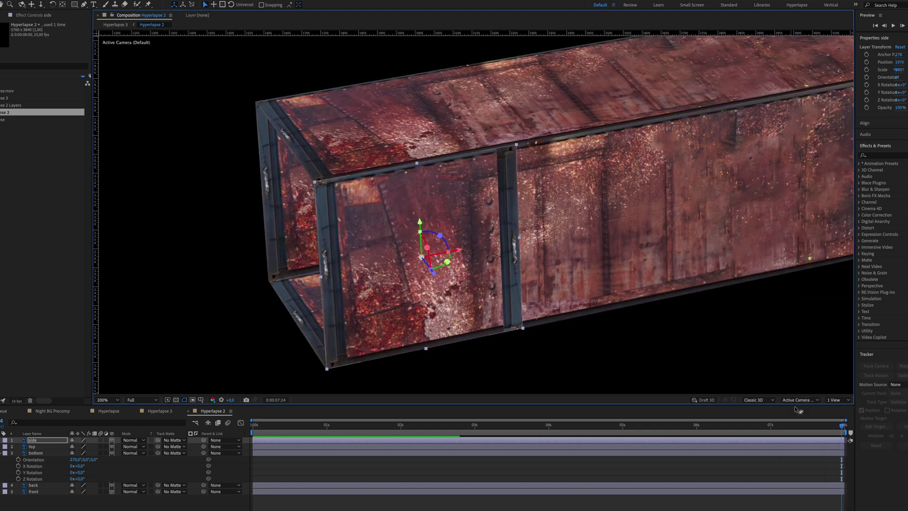
pyautogui.press(',')
# Step: Reveal the side layer's rotation properties, try turning it about its Y axis and undo that rotation
pyautogui.press('r')
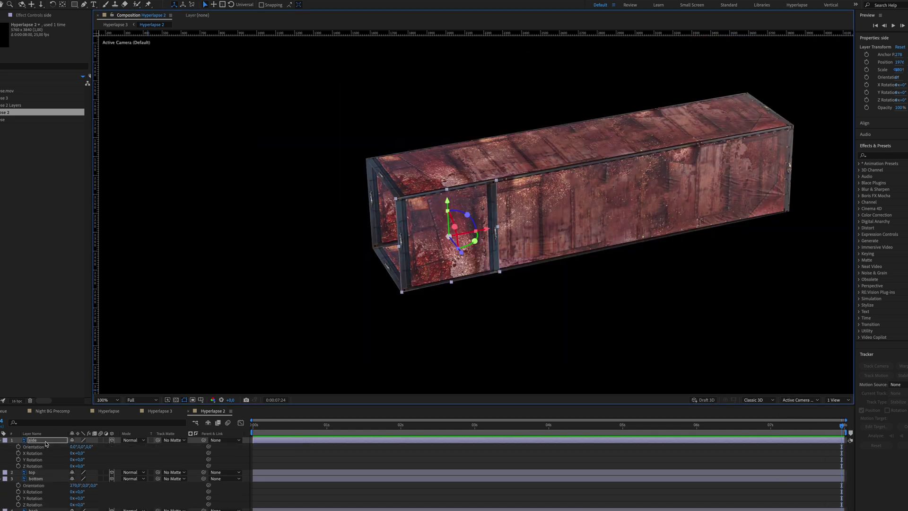
pyautogui.moveTo(475, 242)
pyautogui.mouseDown()
pyautogui.moveTo(454, 236)
pyautogui.moveTo(472, 243)
pyautogui.mouseUp()
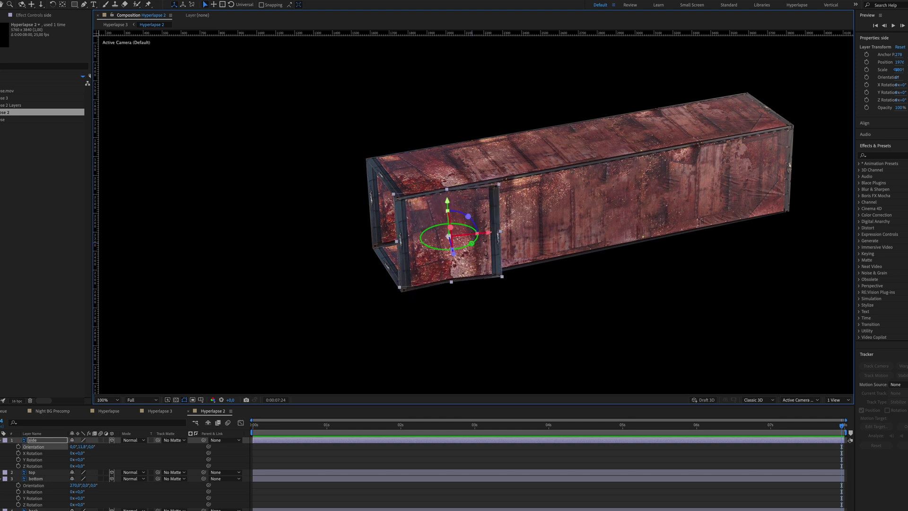
pyautogui.hotkey('ctrl', 'z')
# Step: Move the side layer's anchor point from its center to the middle of its left edge in the Front view
pyautogui.click(800, 399)
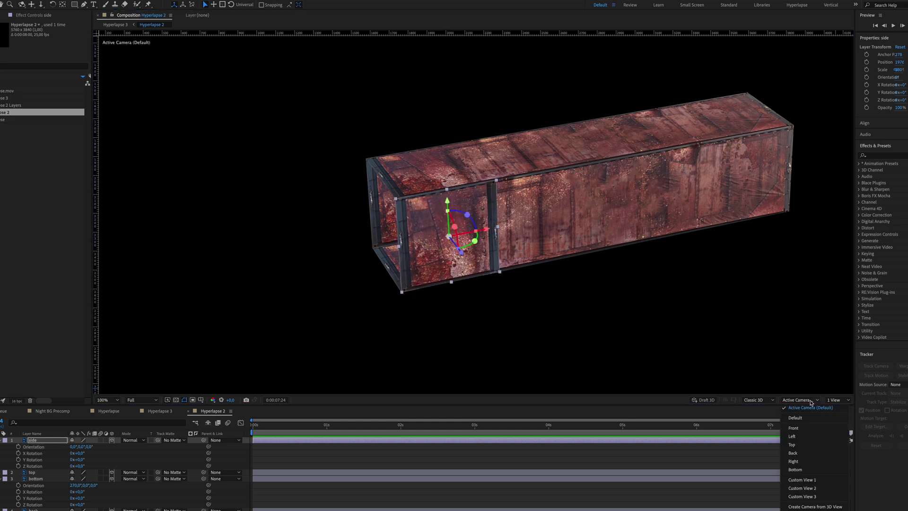
pyautogui.click(809, 427)
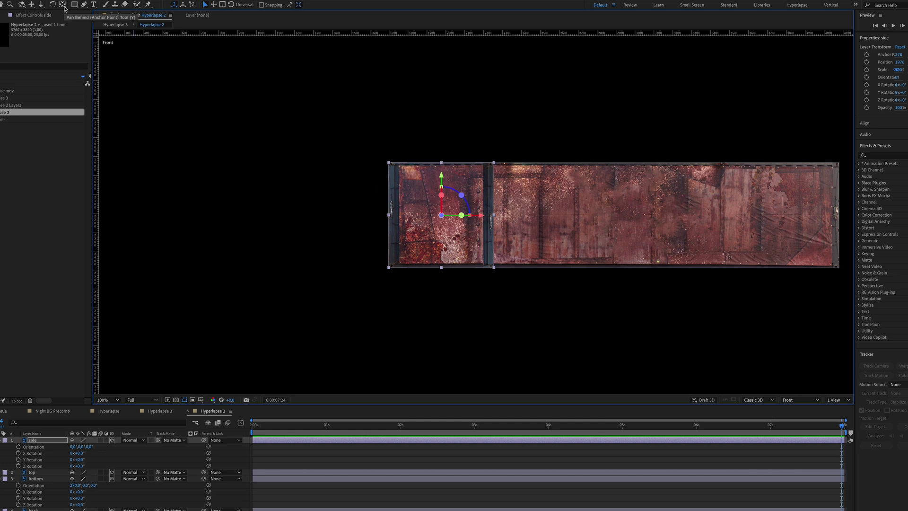
pyautogui.click(64, 7)
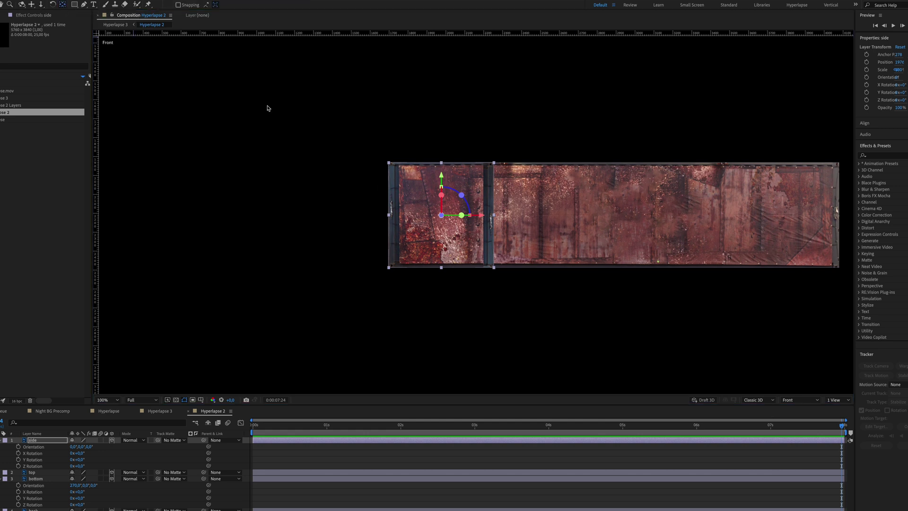
pyautogui.moveTo(442, 215); pyautogui.dragTo(389, 215)
# Step: Set the side layer's Y orientation to -90° so it closes the left end of the container
pyautogui.click(81, 447)
pyautogui.write('-90')
pyautogui.press('Return')
# Step: Duplicate the side layer and move the copy along the container to its open opposite end
pyautogui.click(799, 400)
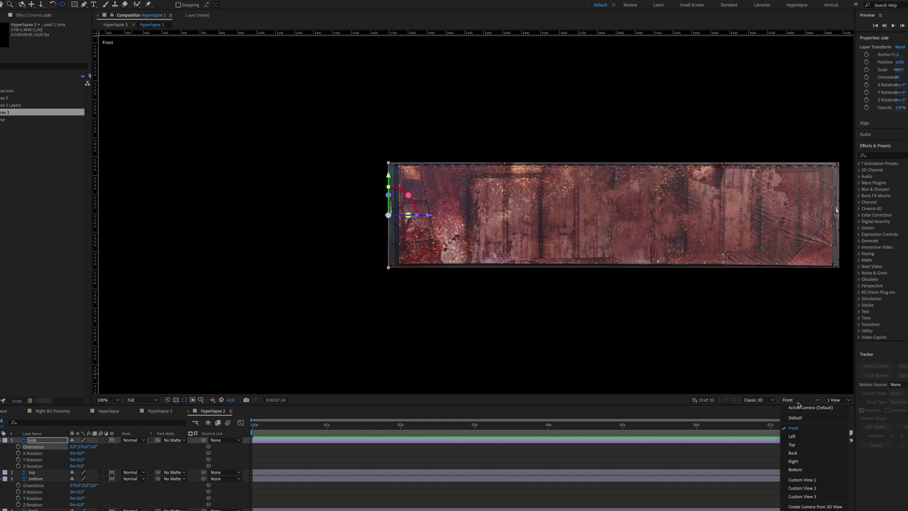
pyautogui.click(811, 408)
pyautogui.press('c')
pyautogui.press(',')
pyautogui.press(',')
pyautogui.moveTo(546, 276); pyautogui.dragTo(375, 286)
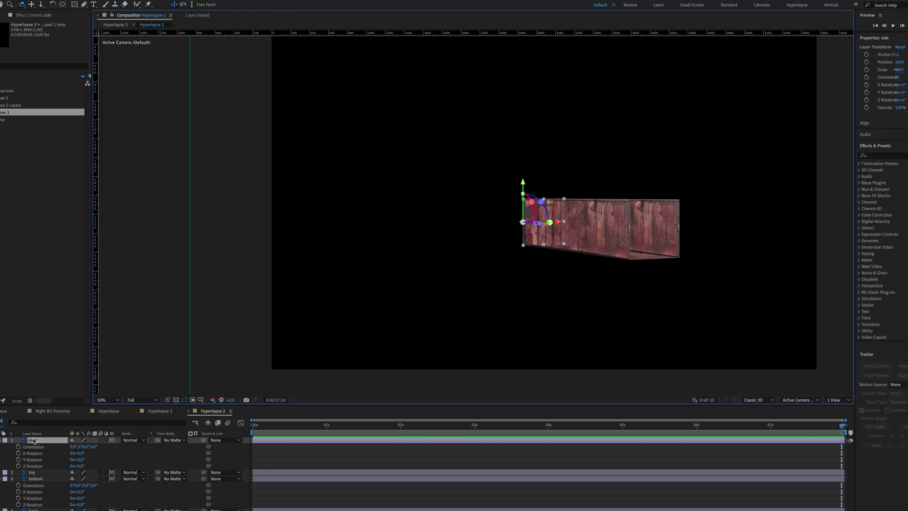
pyautogui.hotkey('ctrl', 'd')
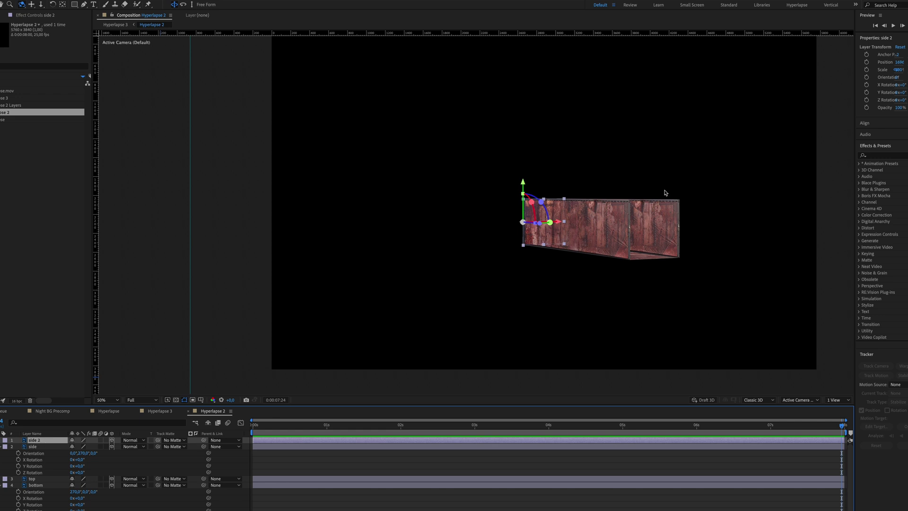
pyautogui.moveTo(580, 265); pyautogui.dragTo(716, 234)
pyautogui.press('v')
pyautogui.press('.')
pyautogui.moveTo(697, 198); pyautogui.dragTo(282, 201)
pyautogui.press('.')
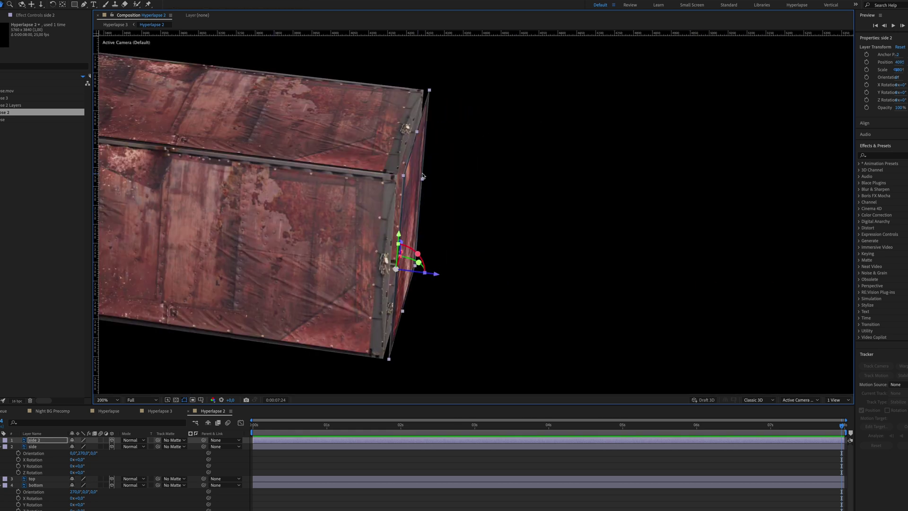
# Step: Fine-tune the side copy's position until it sits flush with the container's right end, checking the corners up close
pyautogui.moveTo(436, 158); pyautogui.dragTo(450, 162)
pyautogui.moveTo(450, 281); pyautogui.dragTo(445, 281)
pyautogui.press('.')
pyautogui.moveTo(356, 258); pyautogui.dragTo(384, 370)
pyautogui.scroll(-8, 399, 257)
pyautogui.press('1')
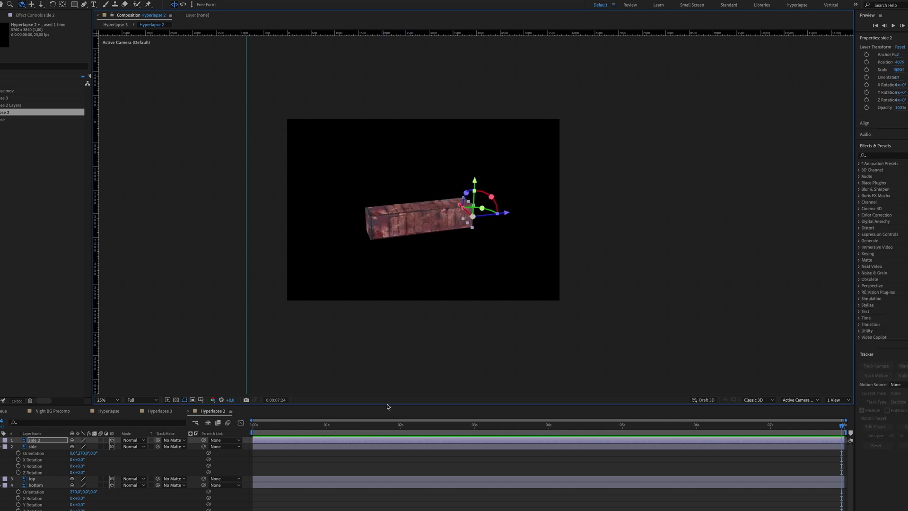
# Step: Add a null object to the composition and make it a 3D layer
pyautogui.moveTo(387, 406); pyautogui.dragTo(389, 351)
pyautogui.rightClick(51, 485)
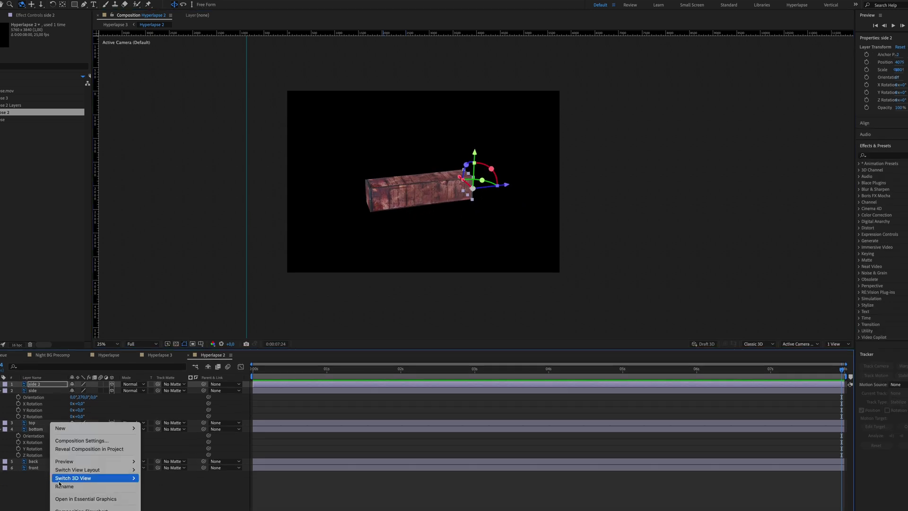
pyautogui.moveTo(117, 432)
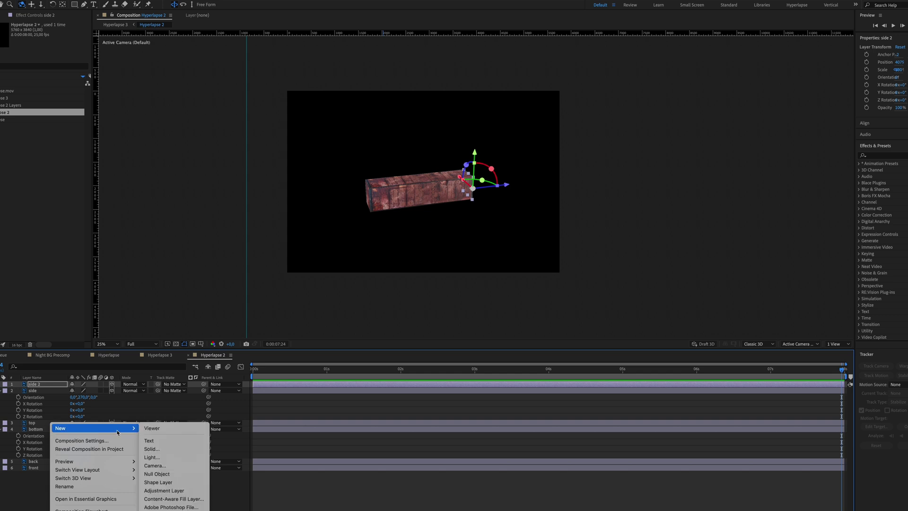
pyautogui.click(159, 474)
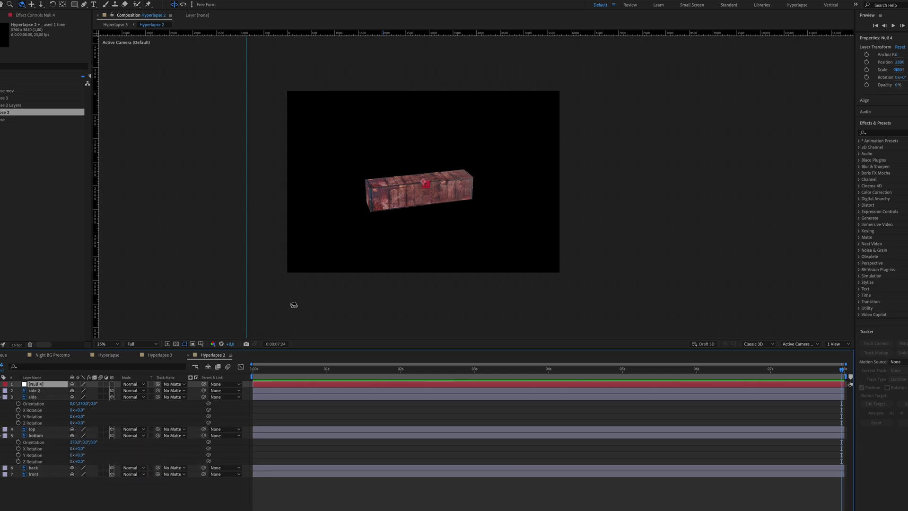
pyautogui.click(112, 384)
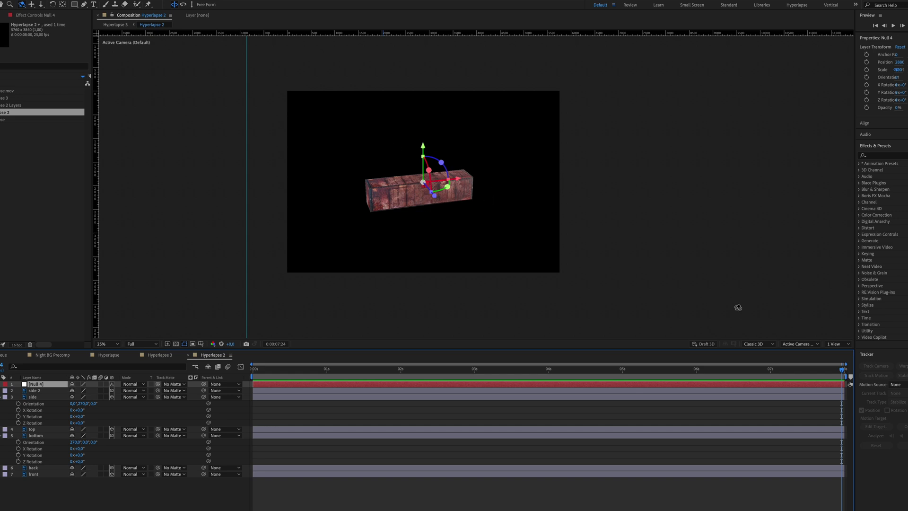
# Step: Lower the null to the container's mid-height in the Front view, at a Y position of about 2200
pyautogui.click(799, 344)
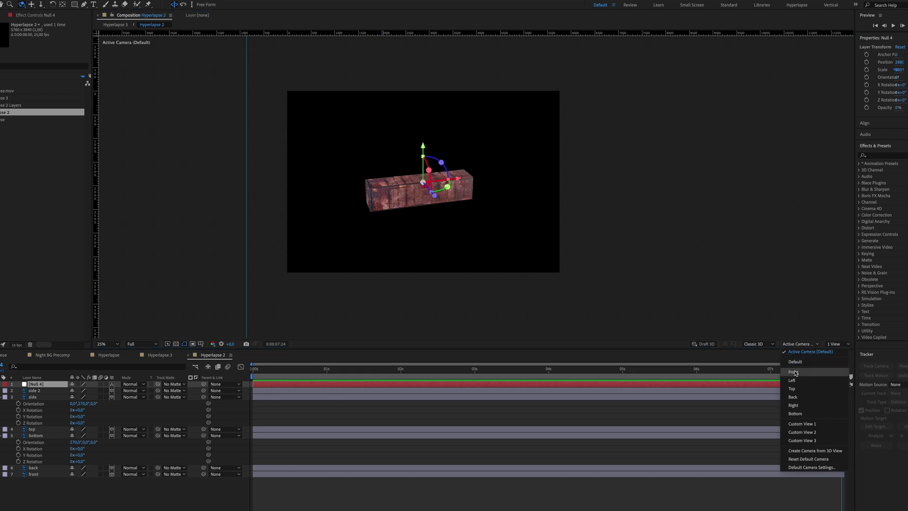
pyautogui.click(797, 373)
pyautogui.press('.')
pyautogui.click(63, 5)
pyautogui.moveTo(373, 179); pyautogui.dragTo(372, 204)
pyautogui.press(',')
pyautogui.click(789, 336)
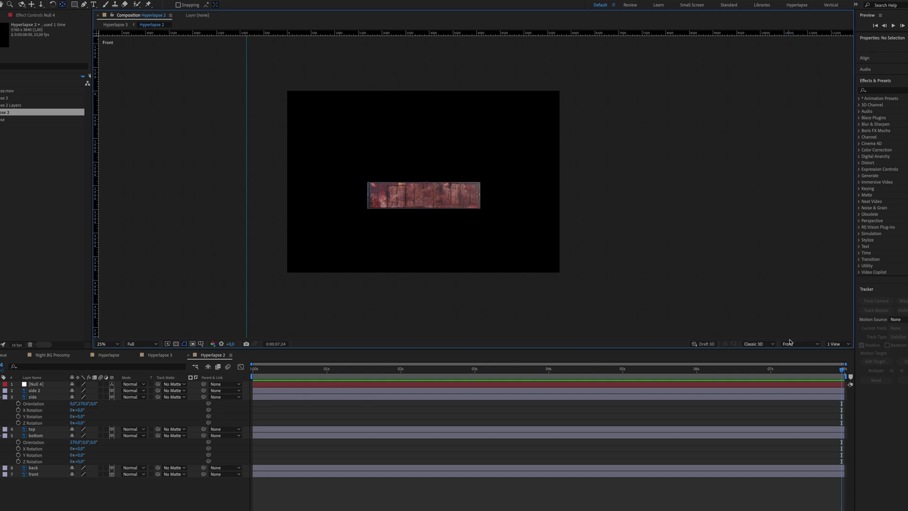
# Step: Move the null along its Z axis to the middle of the container's depth in the Left view, at about 124
pyautogui.click(792, 344)
pyautogui.click(810, 351)
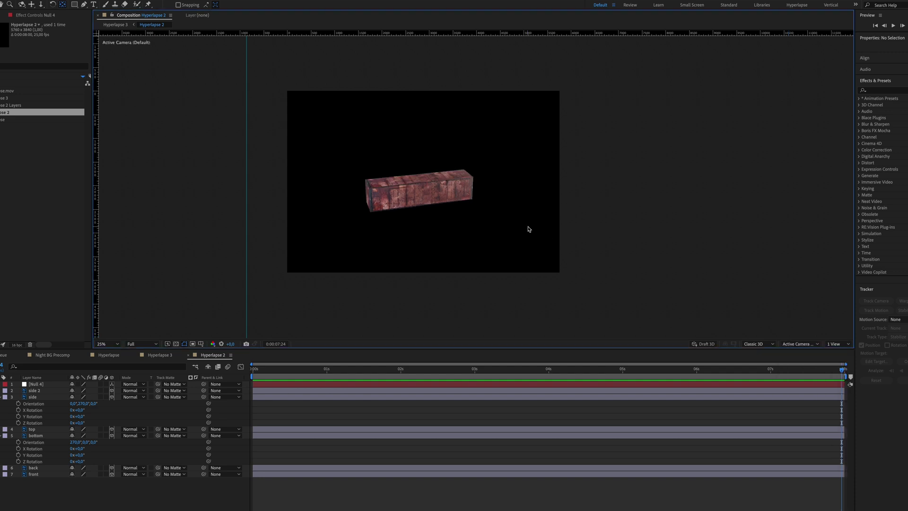
pyautogui.press('c')
pyautogui.click(36, 384)
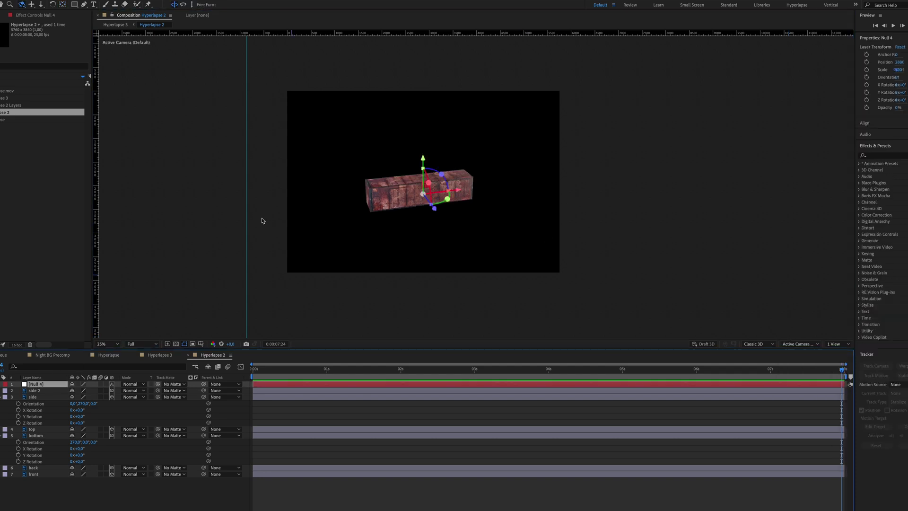
pyautogui.moveTo(396, 218); pyautogui.dragTo(415, 211)
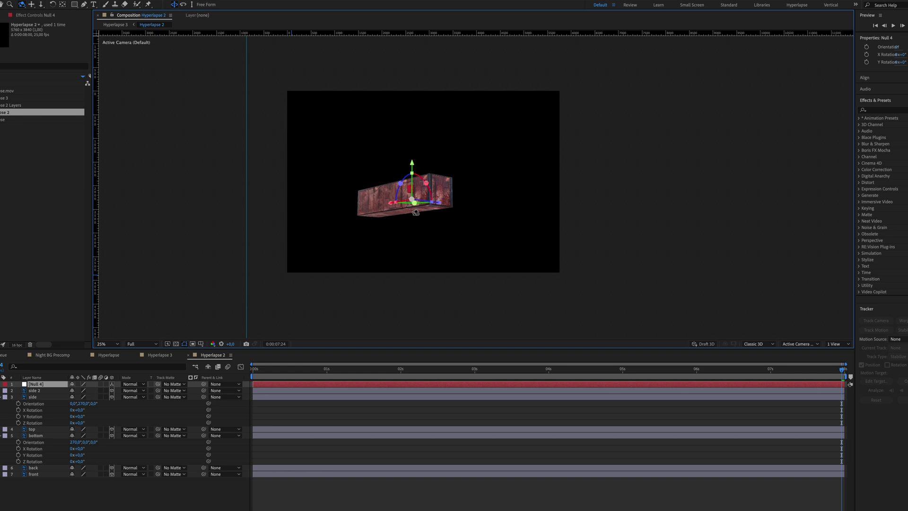
pyautogui.moveTo(415, 213); pyautogui.dragTo(402, 213)
pyautogui.click(800, 344)
pyautogui.click(801, 381)
pyautogui.scroll(2, 395, 187)
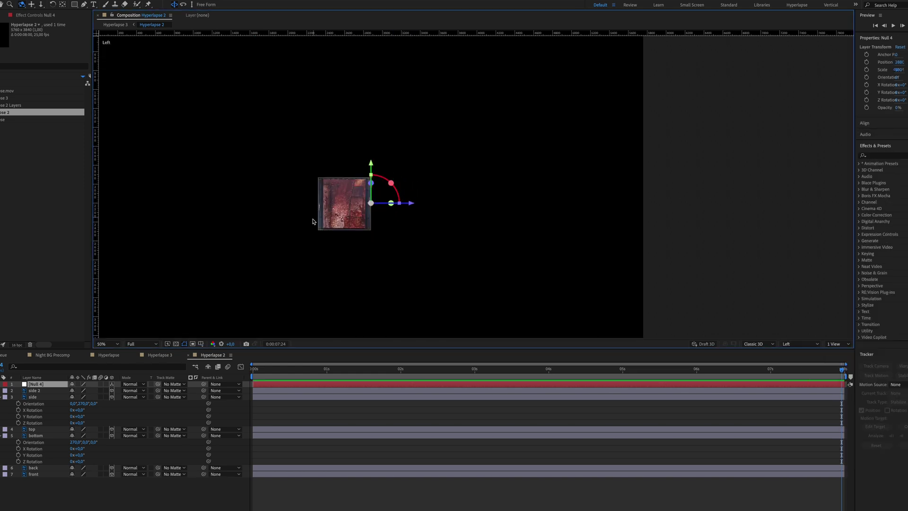
pyautogui.moveTo(414, 204); pyautogui.dragTo(400, 205)
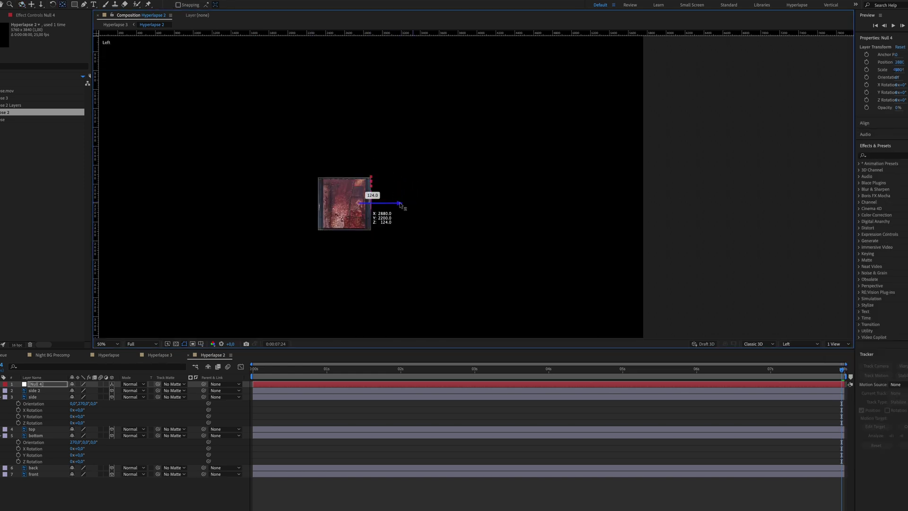
pyautogui.scroll(1, 322, 203)
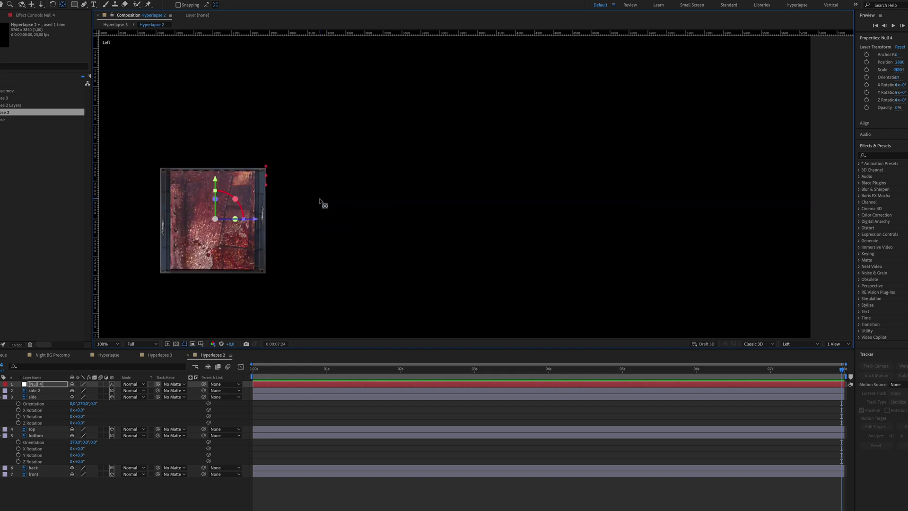
# Step: Check the null's centering in the Left view and return the composition to the Active Camera (Default) view
pyautogui.moveTo(322, 203); pyautogui.dragTo(386, 171)
pyautogui.moveTo(320, 186); pyautogui.dragTo(320, 188)
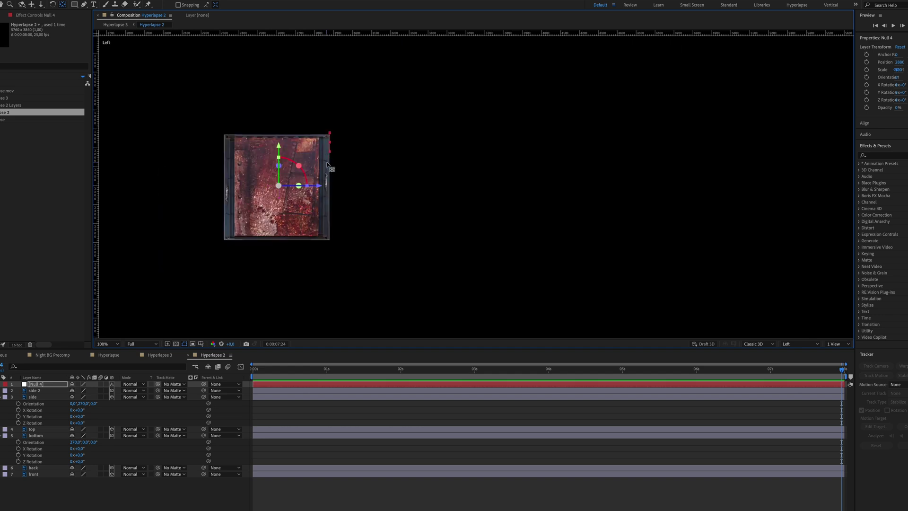
pyautogui.press(',')
pyautogui.click(793, 345)
pyautogui.click(793, 353)
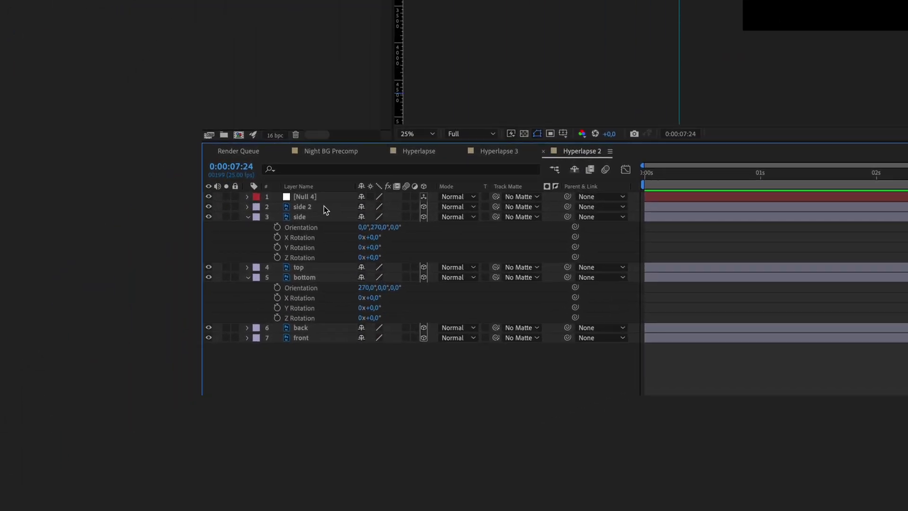
# Step: Parent all six container layers, from side 2 through front, to the null layer
pyautogui.click(324, 206)
pyautogui.keyDown('shift'); pyautogui.click(323, 339); pyautogui.keyUp('shift')
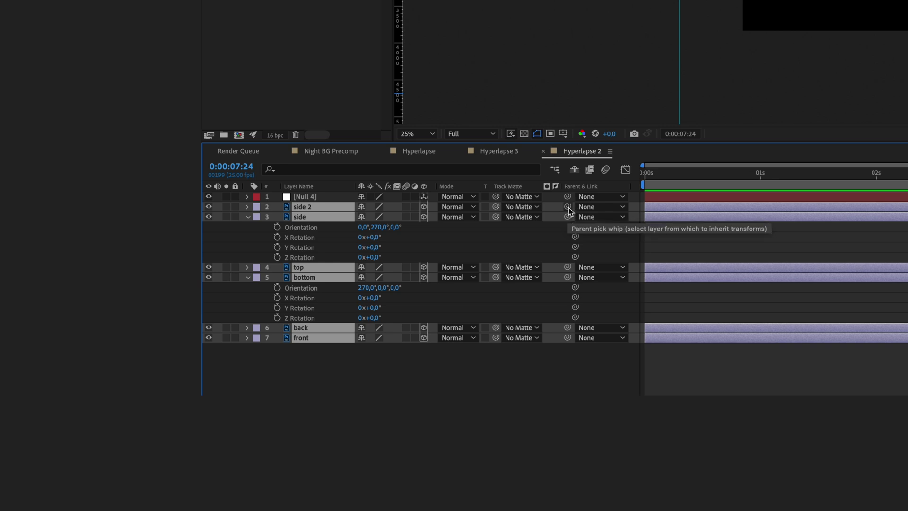
pyautogui.moveTo(569, 208)
pyautogui.mouseDown()
pyautogui.moveTo(389, 202)
pyautogui.moveTo(569, 206)
pyautogui.mouseUp()
pyautogui.moveTo(329, 209); pyautogui.dragTo(303, 197)
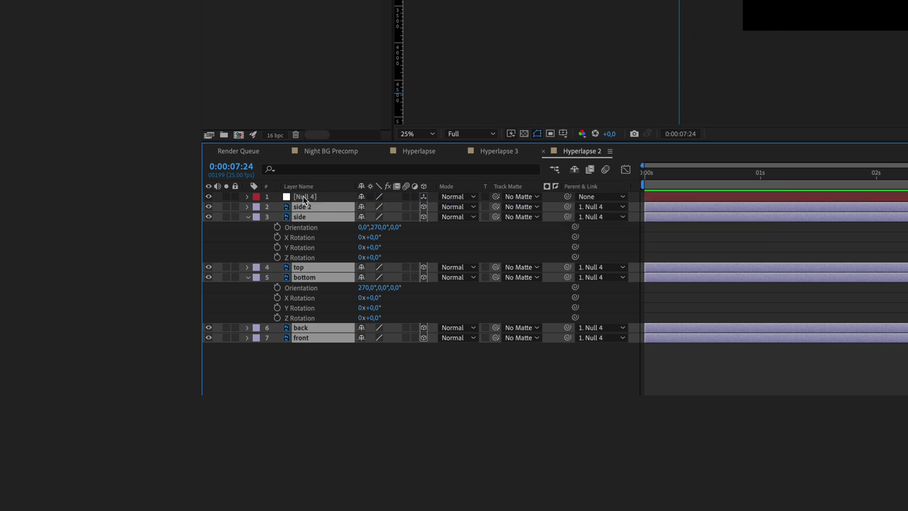
# Step: Show the null's rotation properties and adjust its Orientation to turn the whole container
pyautogui.click(303, 197)
pyautogui.press('r')
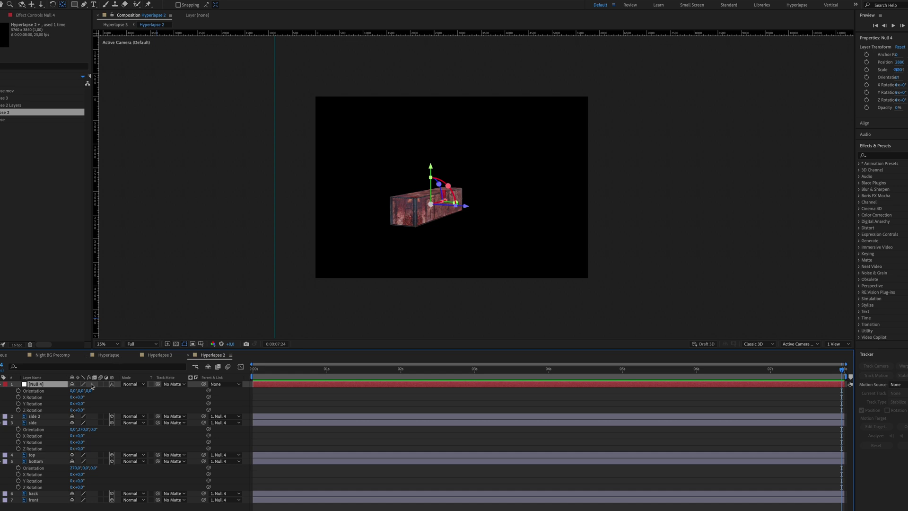
pyautogui.moveTo(80, 392)
pyautogui.mouseDown()
pyautogui.moveTo(133, 394)
pyautogui.moveTo(68, 391)
pyautogui.mouseUp()
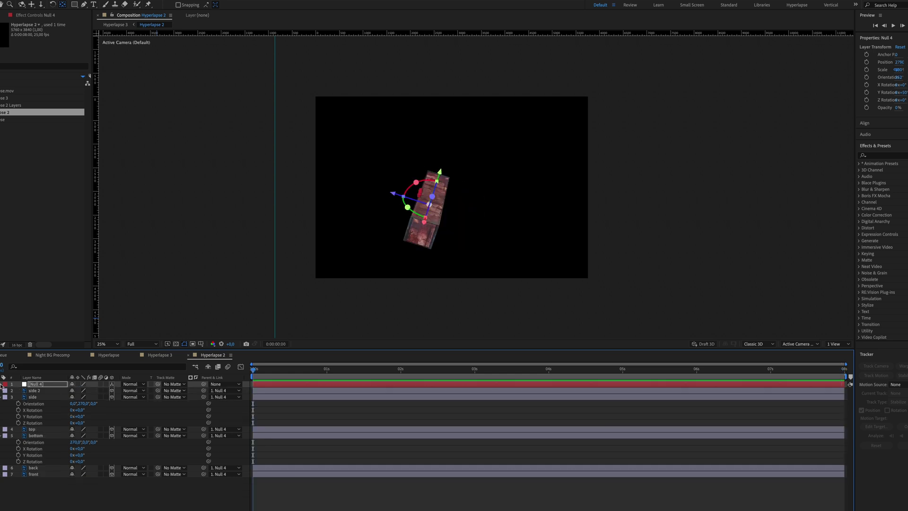
# Step: Expand the null's transform properties, scale it to 65%, and set its Y Rotation to about 110°
pyautogui.click(1, 384)
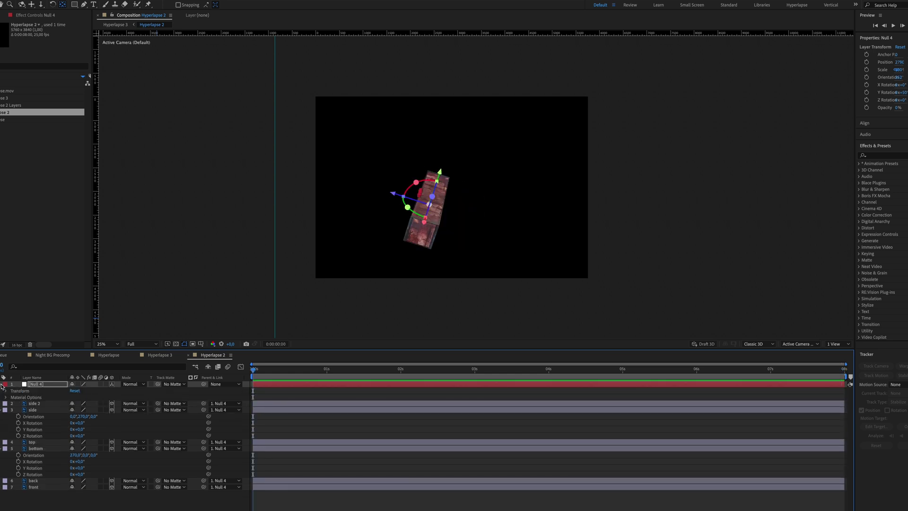
pyautogui.click(6, 391)
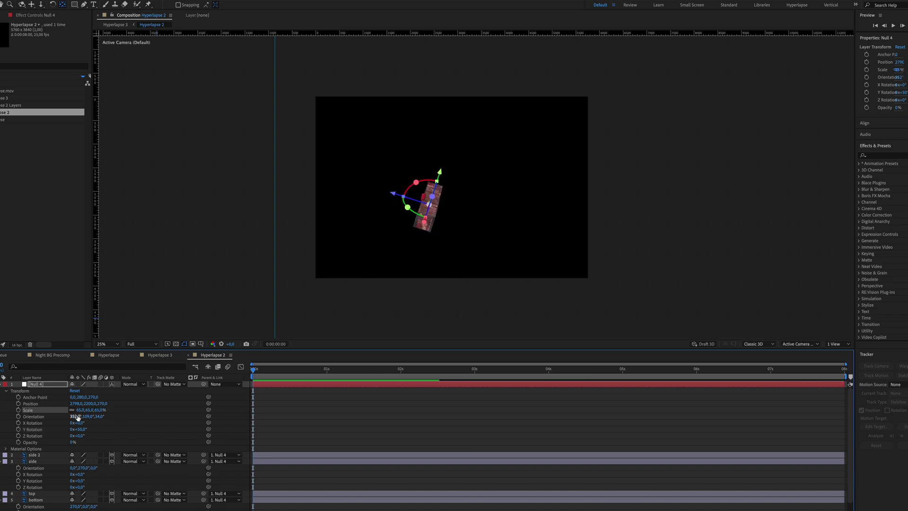
pyautogui.click(47, 428)
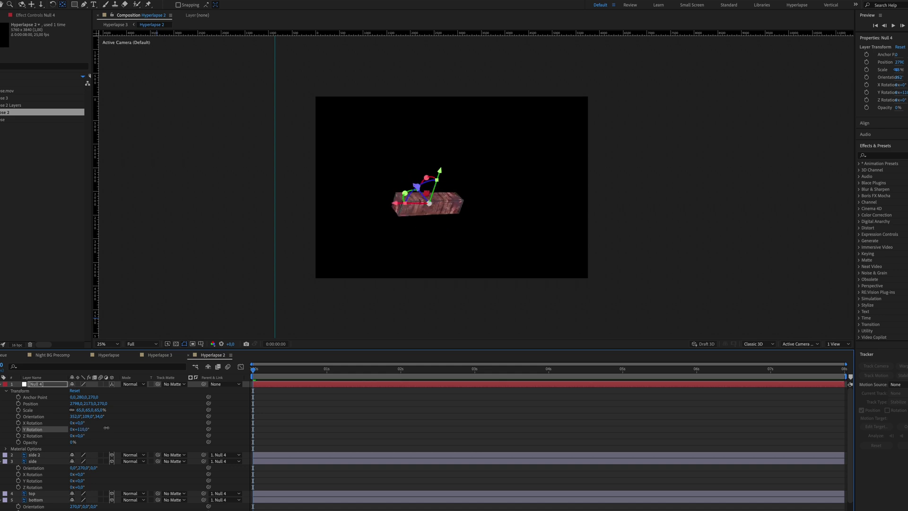